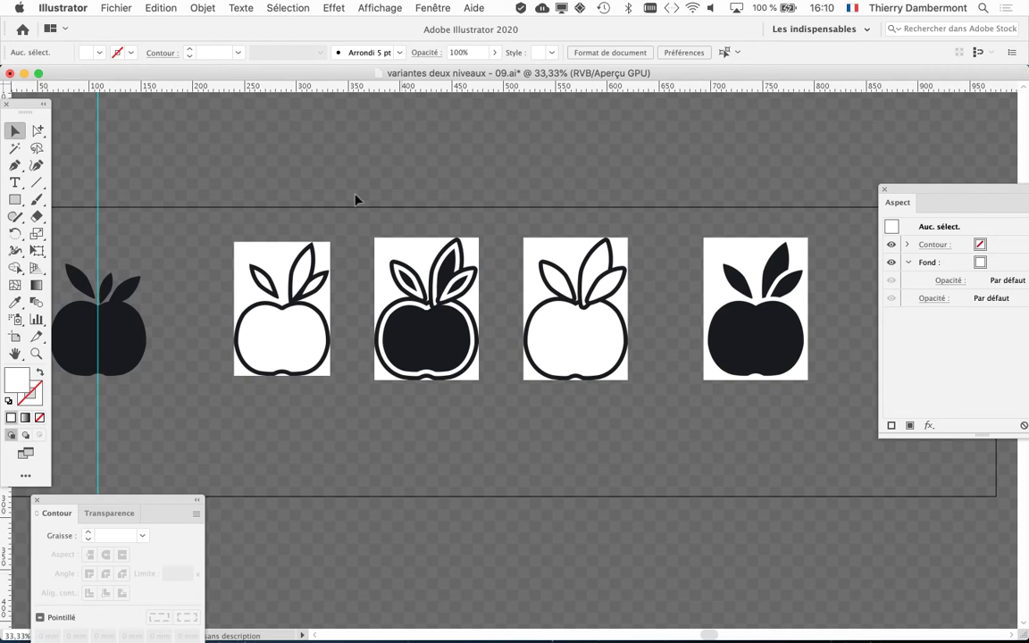
- Save the artwork as 'variantes deux niveaux - 10.ai' with the default Illustrator options
left_click(268, 247)
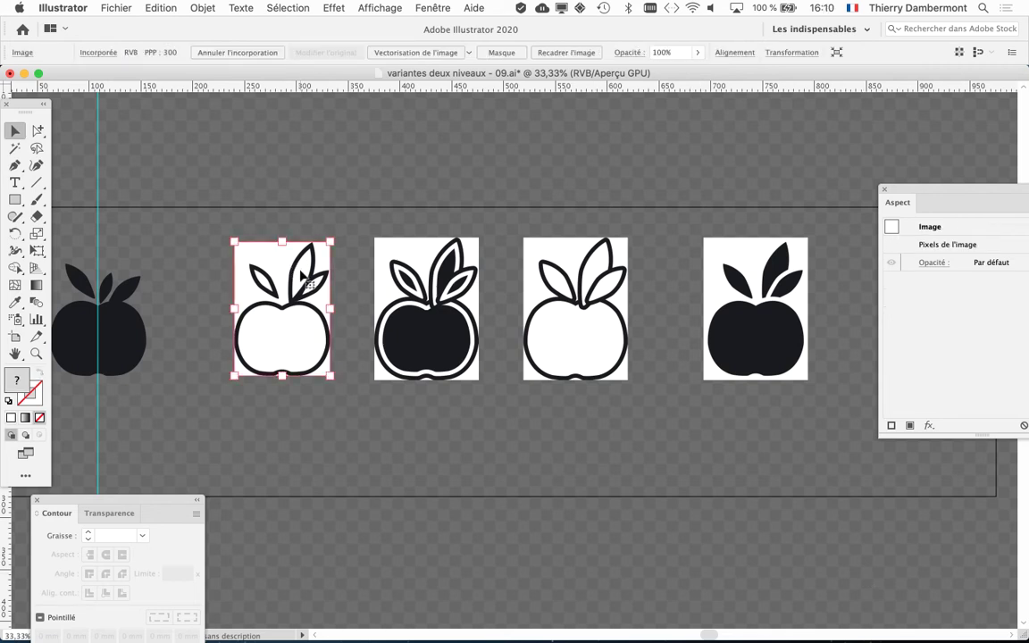
key("ctrl+plus")
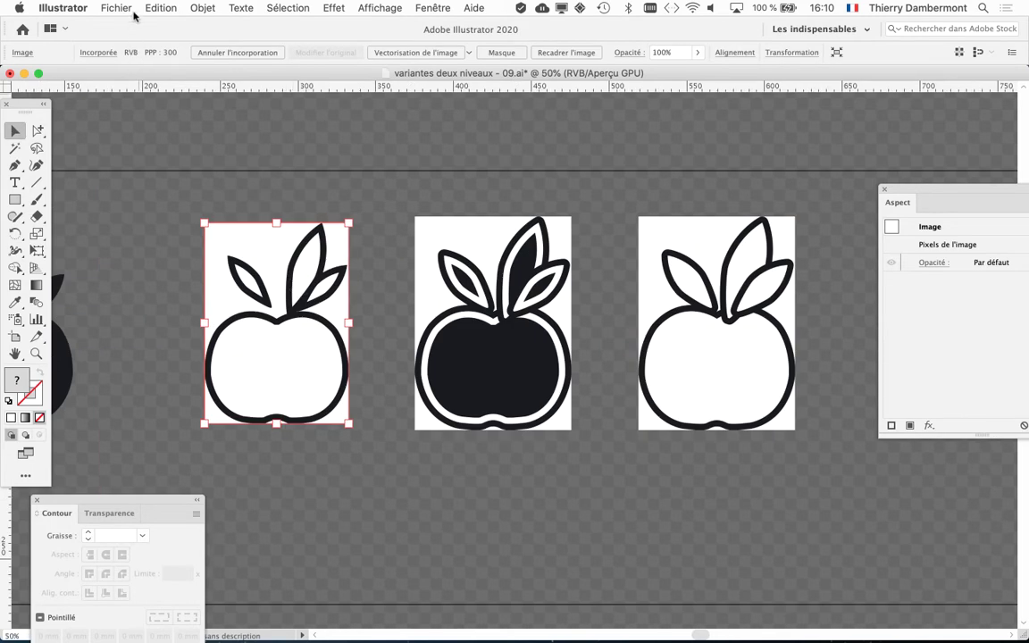
left_click(115, 8)
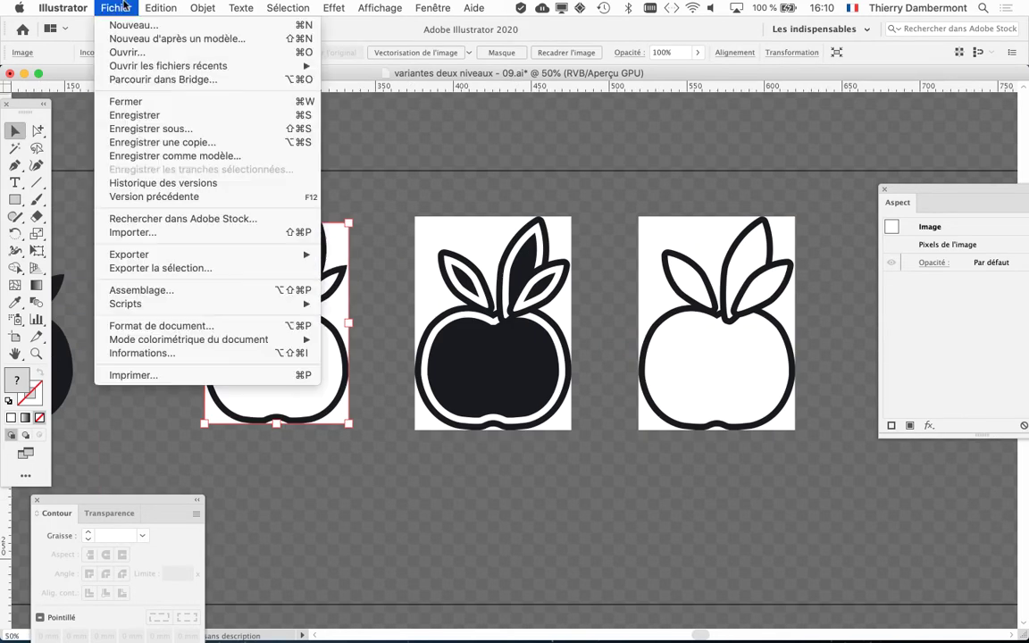
left_click(150, 128)
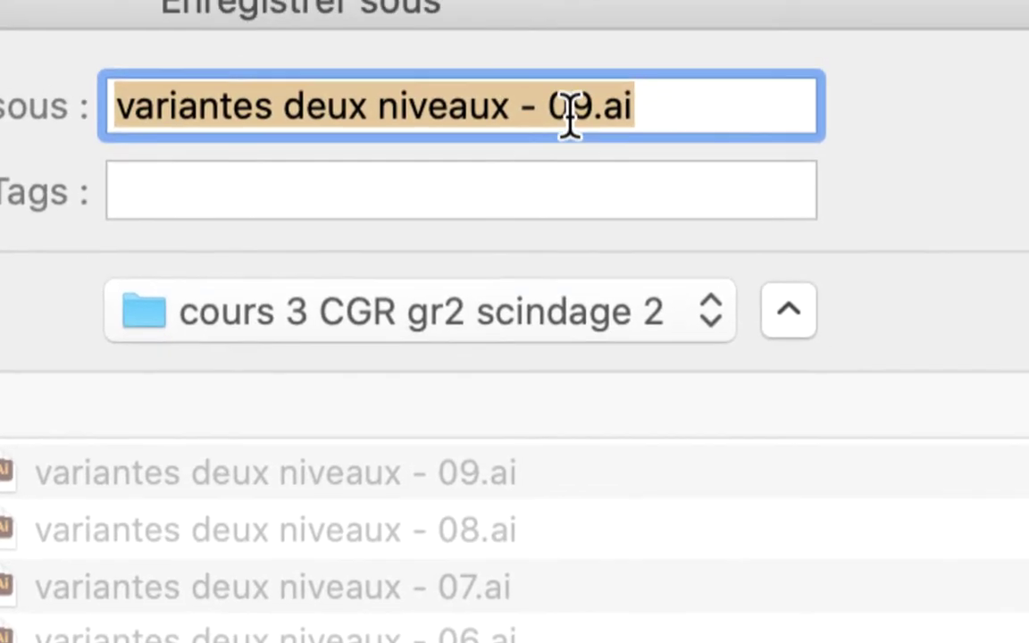
left_click(585, 114)
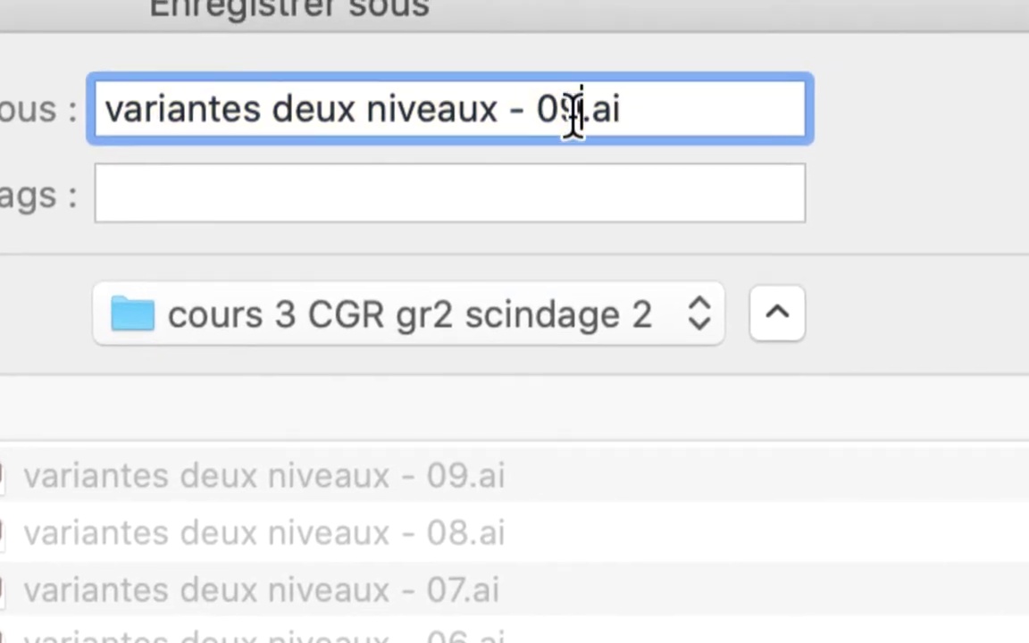
key("BackSpace")
key("BackSpace")
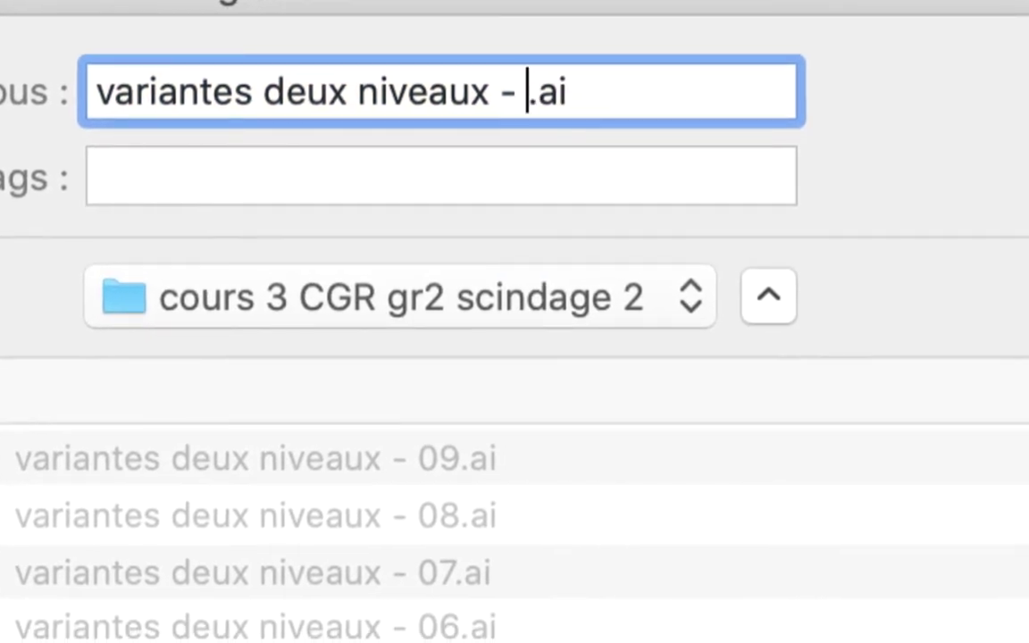
type("10")
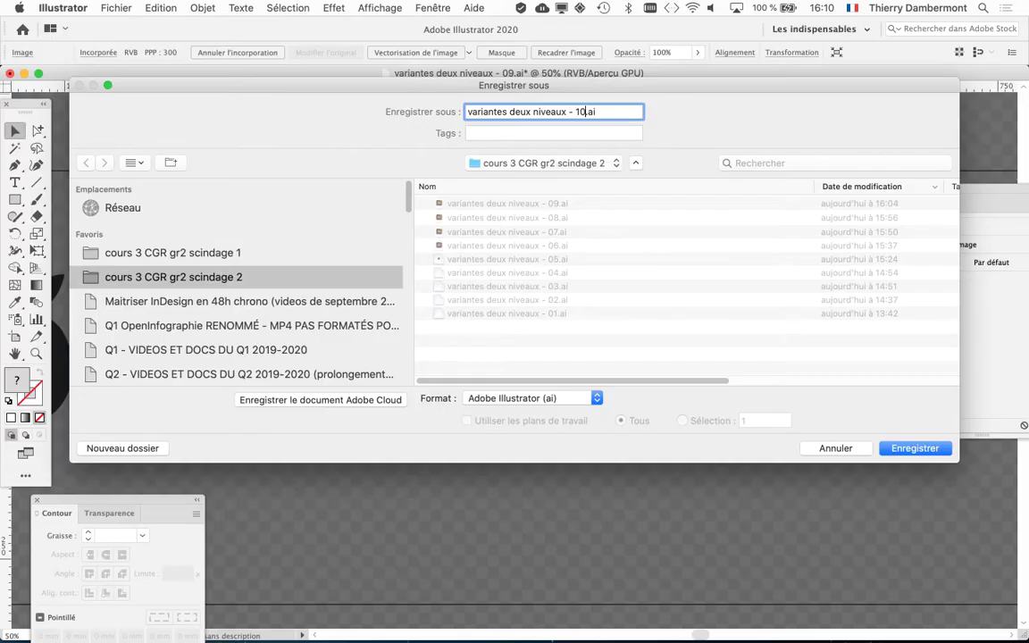
key("Return")
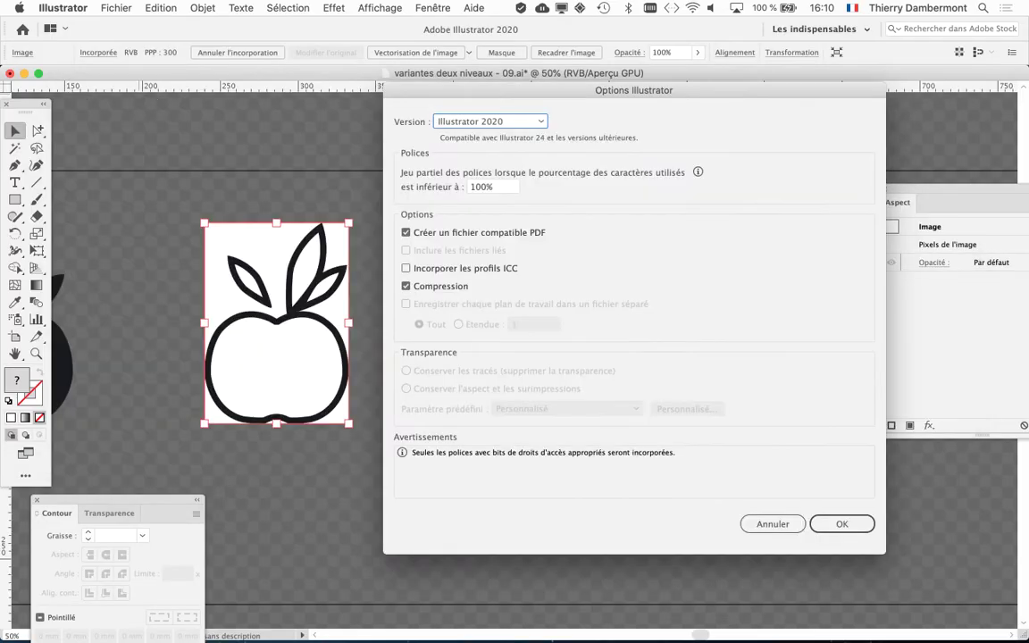
key("Return")
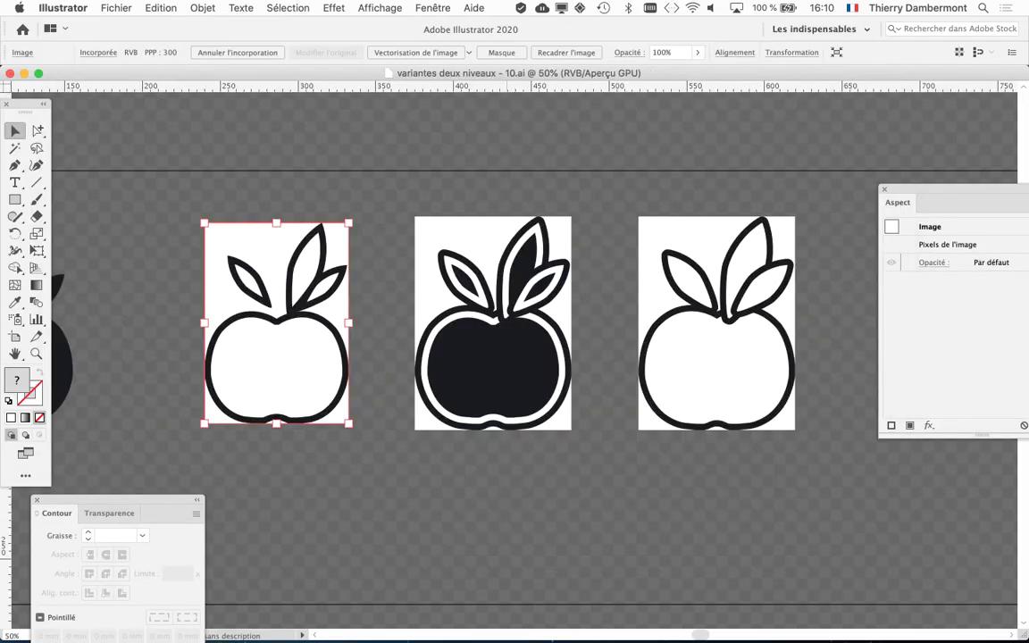
- Select the first outlined apple and zoom in on it
key("super+minus")
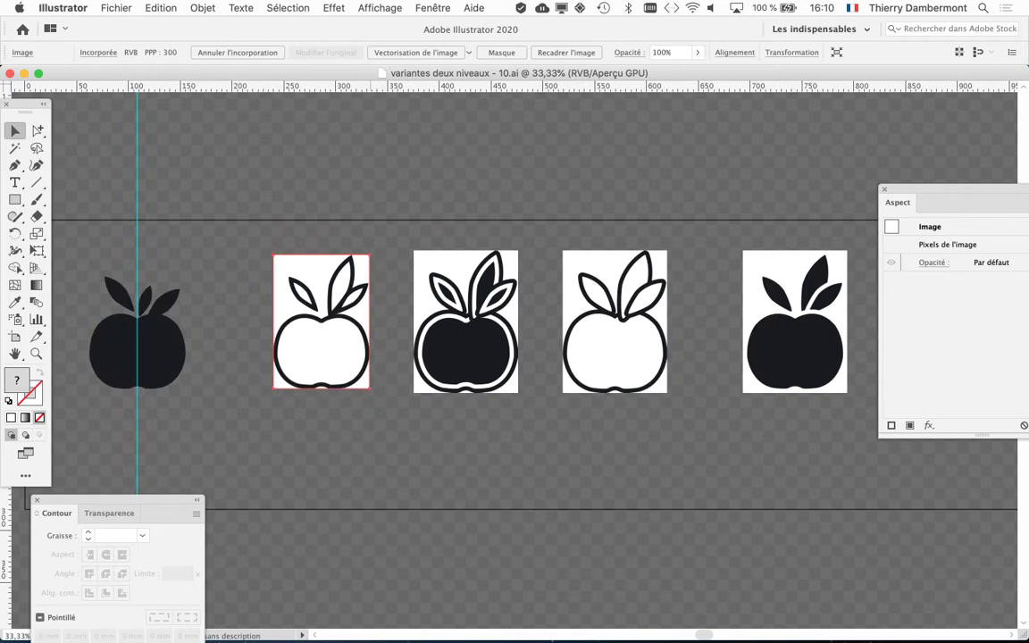
scroll(457, 304, "down", 3)
scroll(457, 303, "right", 3)
left_click(219, 223)
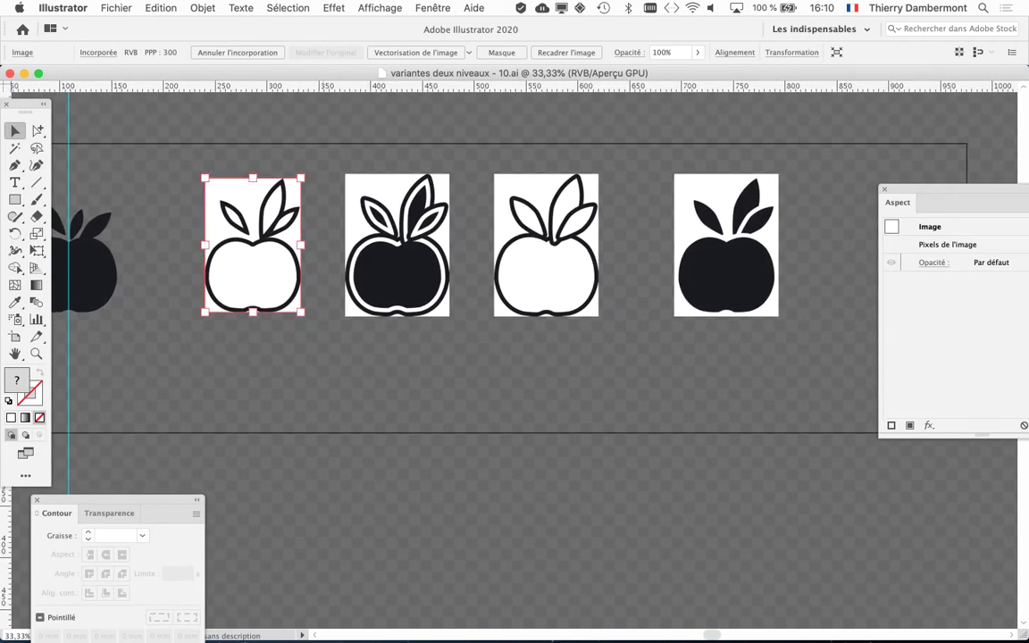
key("super+plus")
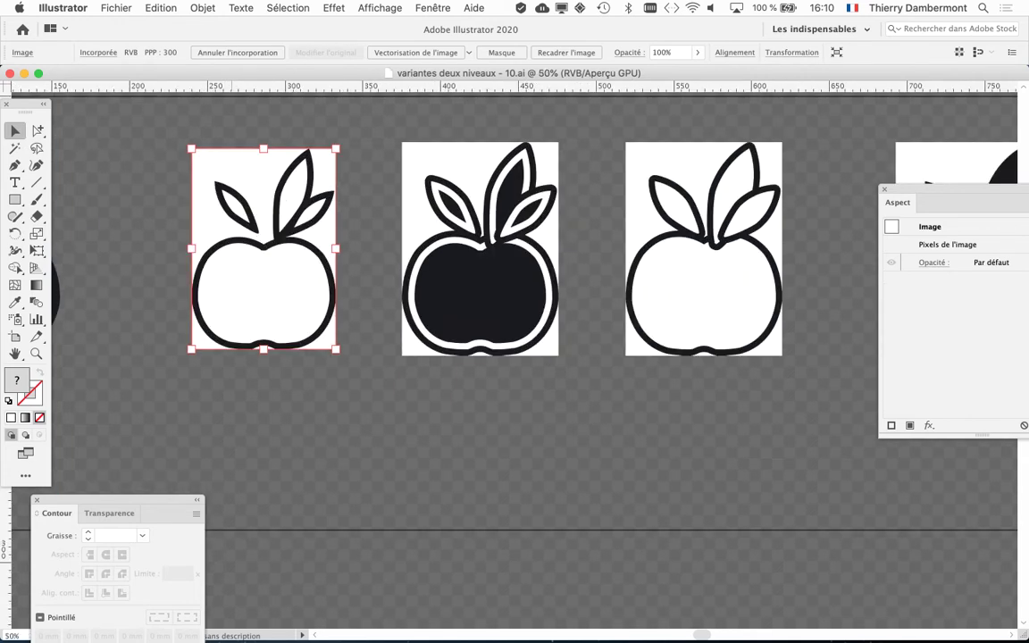
key("super+plus")
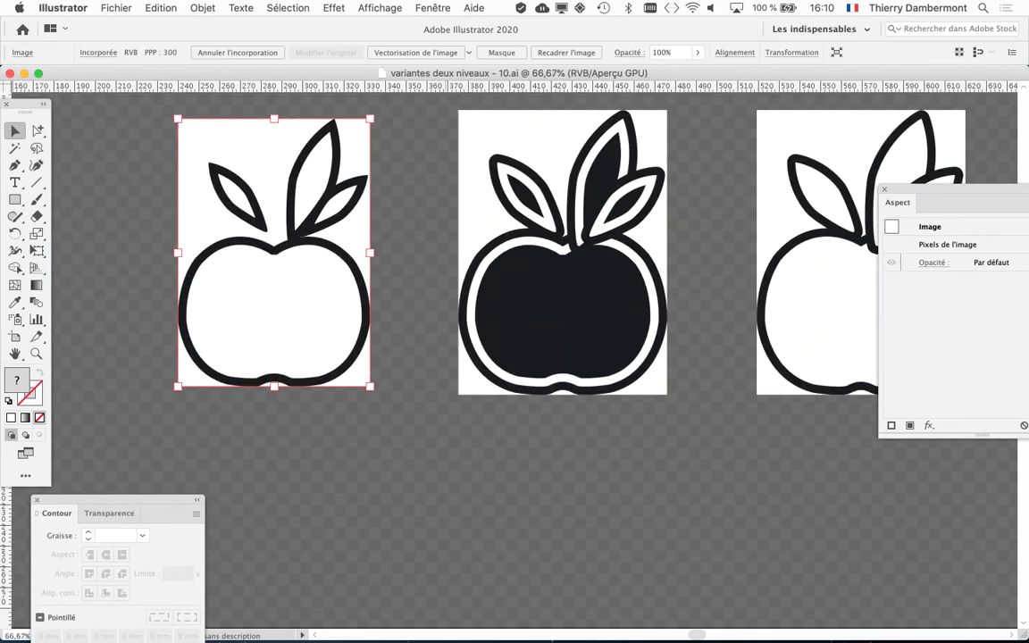
- Show the Vectorisation de l'image panel and position it beside the first apple
left_click(432, 8)
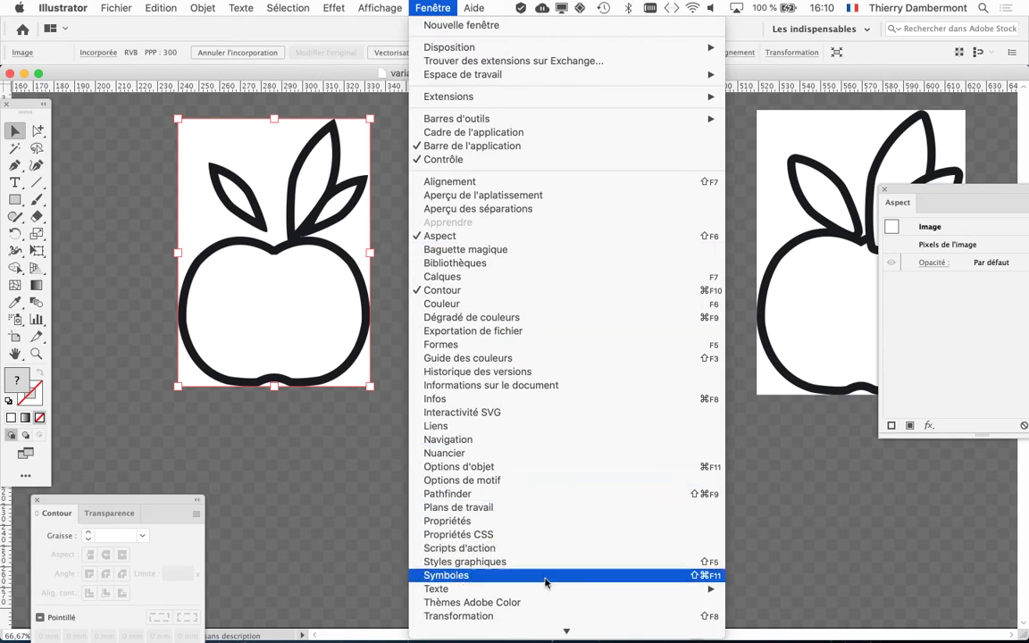
scroll(553, 614, "down", 3)
scroll(551, 608, "down", 3)
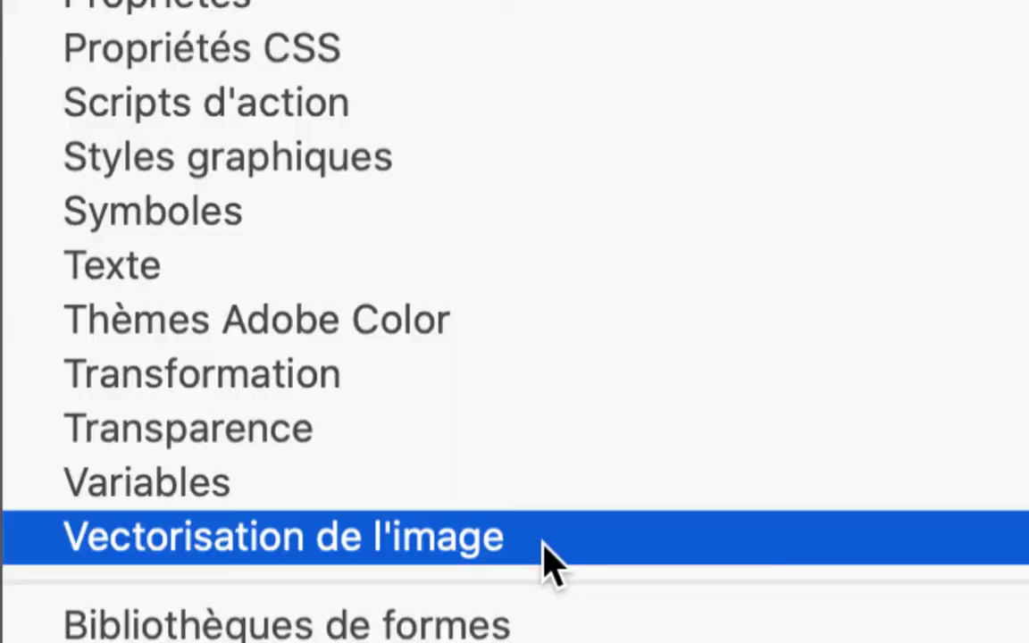
left_click(549, 562)
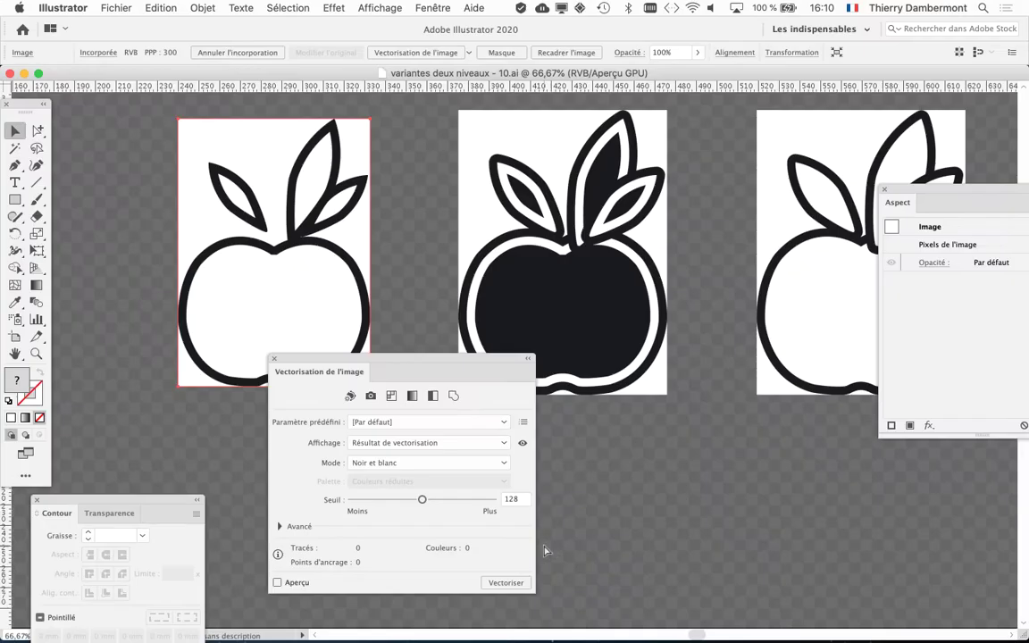
left_click_drag(375, 364, 602, 161)
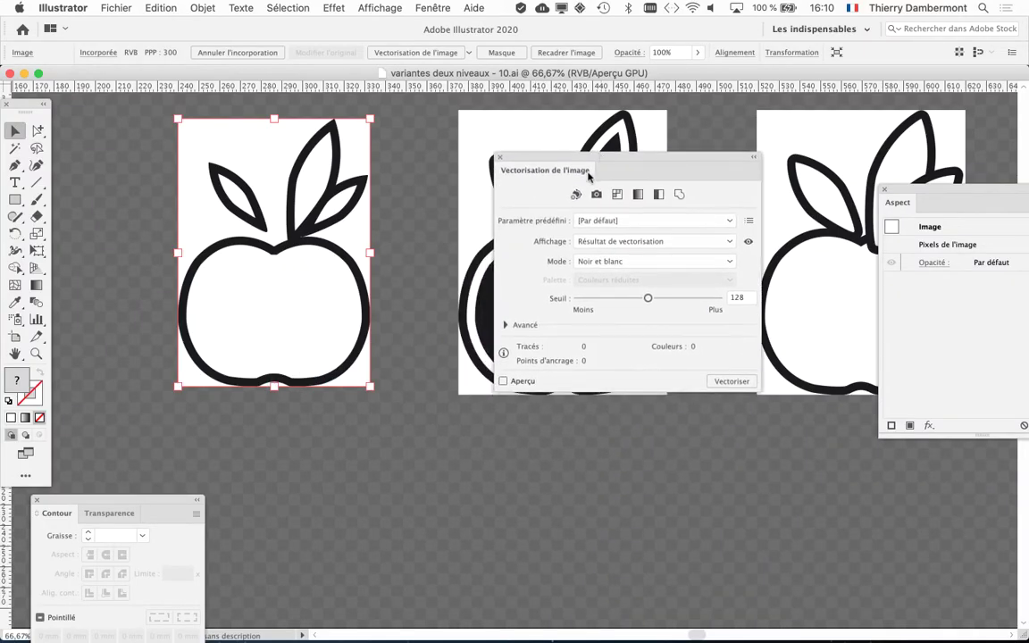
left_click_drag(510, 184, 417, 146)
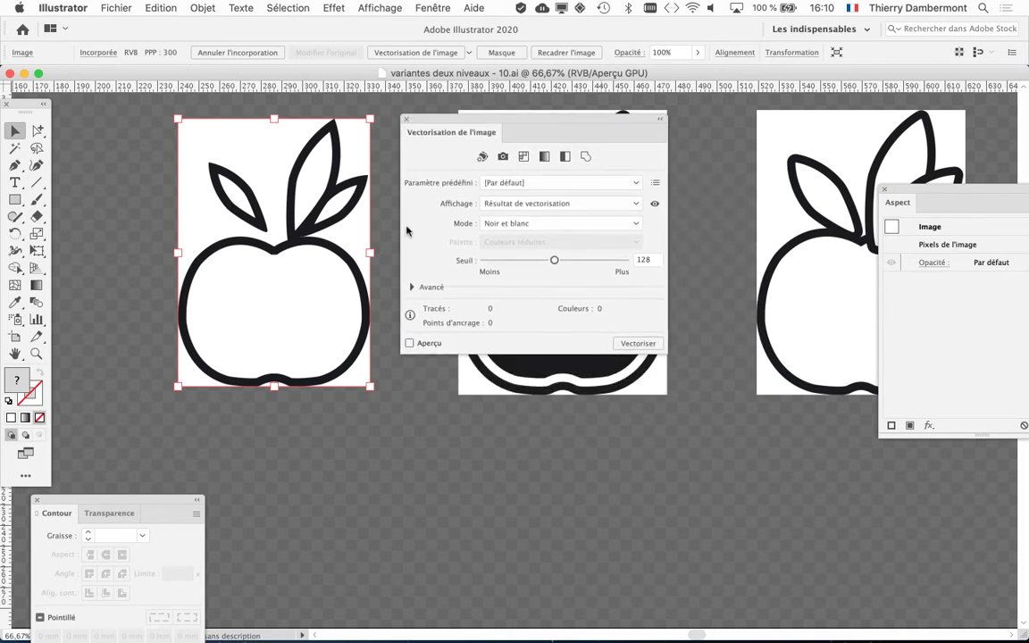
- Preview the first apple's trace and compare it with the source image, ending on the traced result
left_click(410, 343)
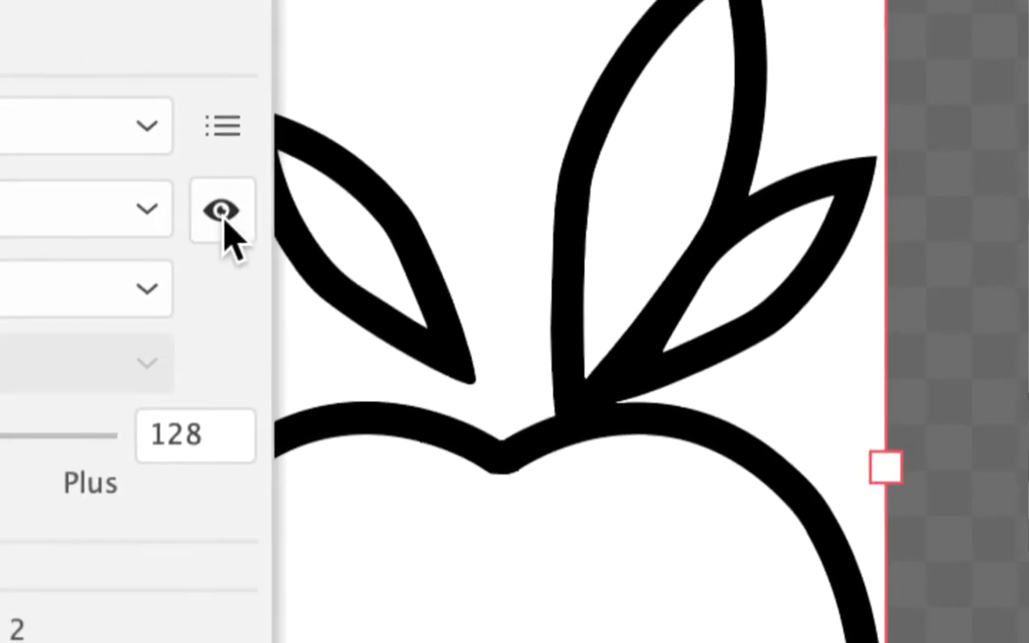
left_click(220, 213)
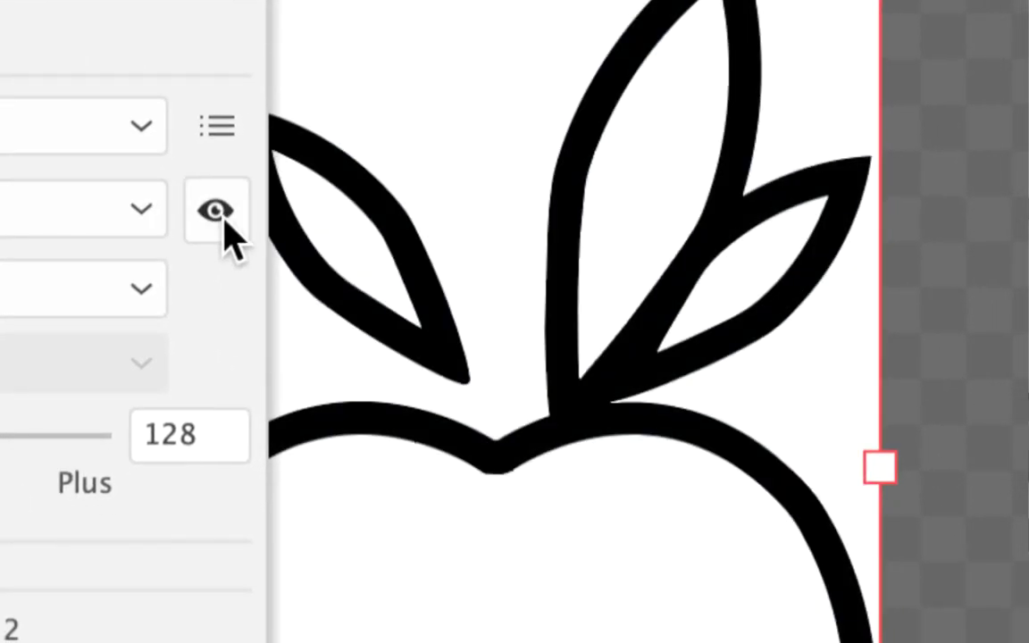
left_click(221, 212)
left_click(223, 221)
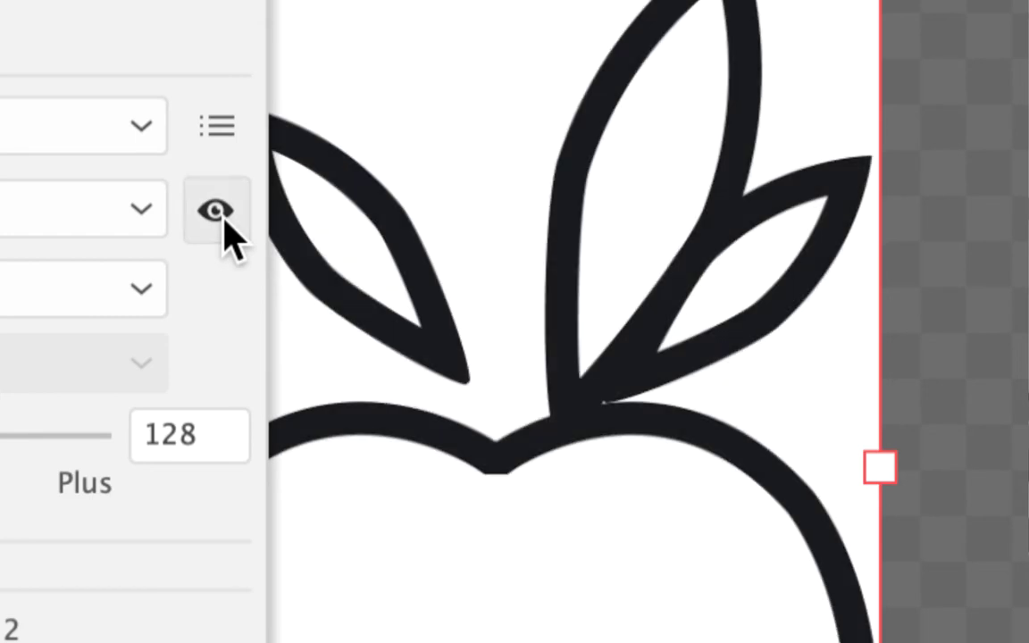
left_click(223, 223)
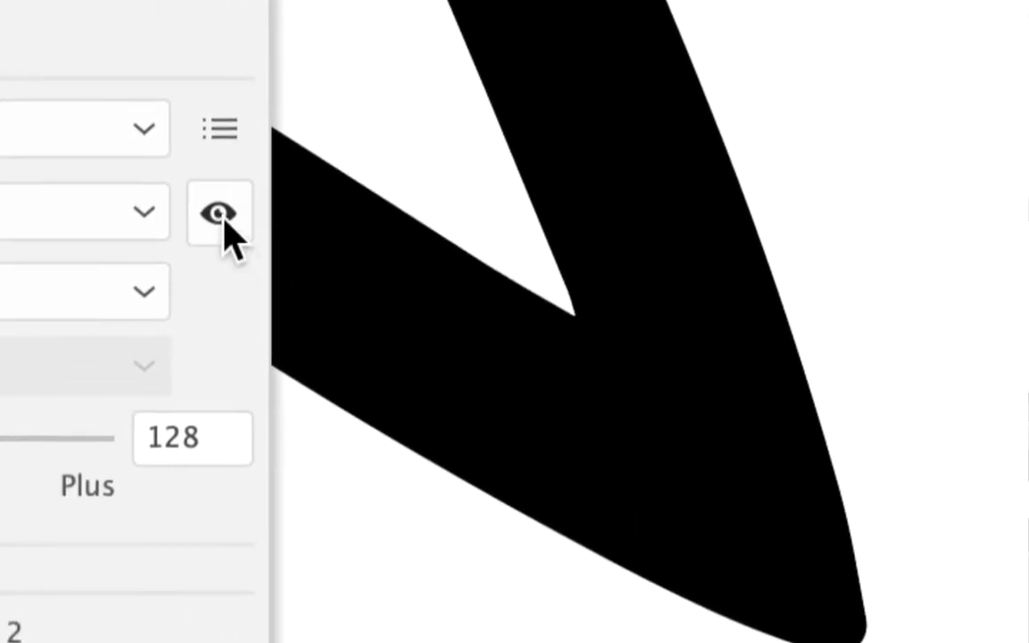
left_click(225, 223)
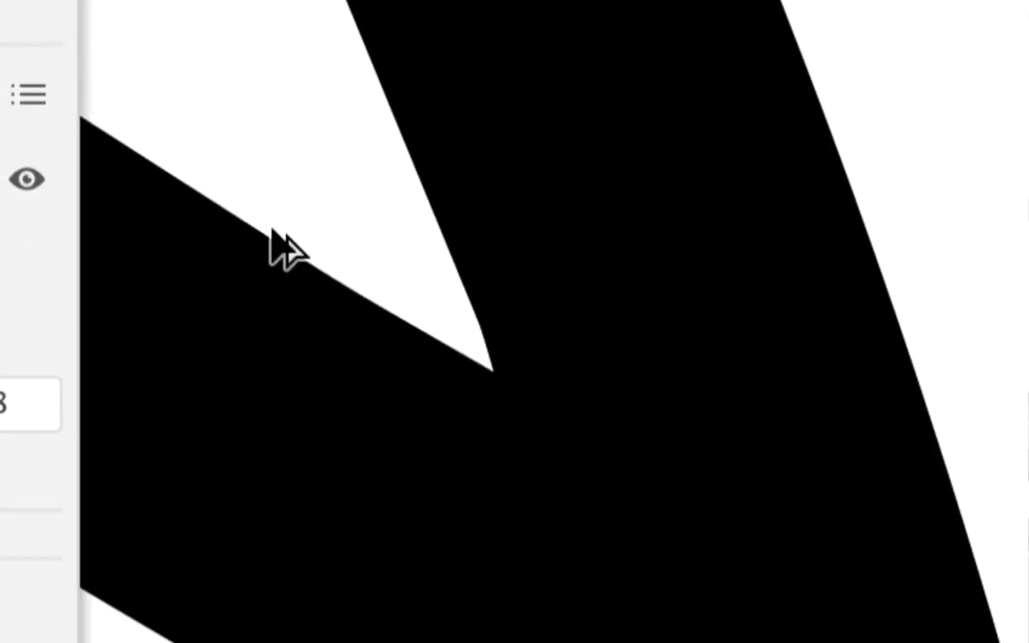
left_click(223, 222)
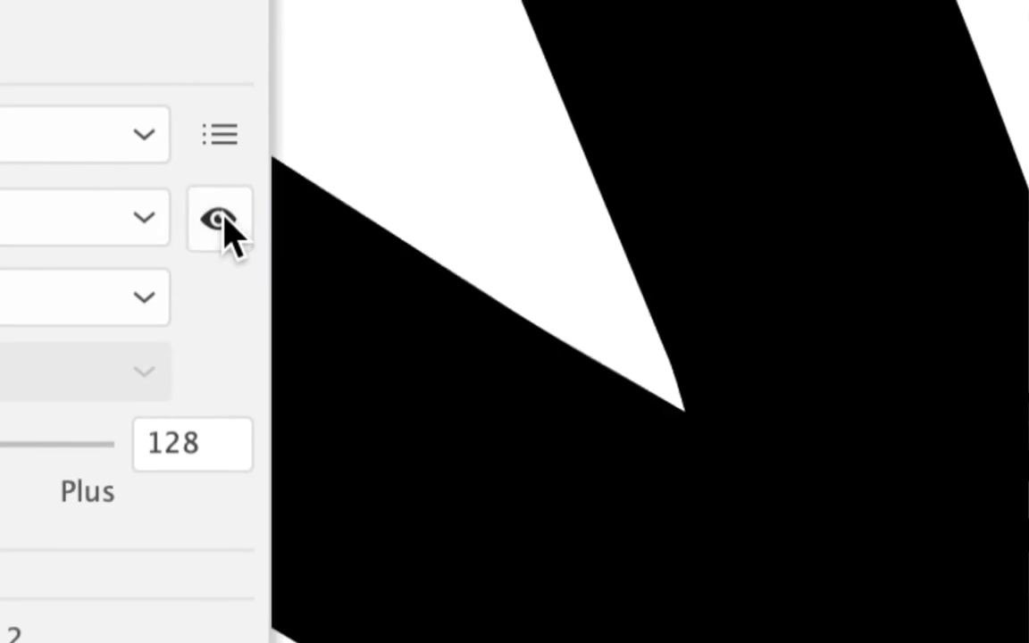
left_click(225, 223)
left_click(223, 220)
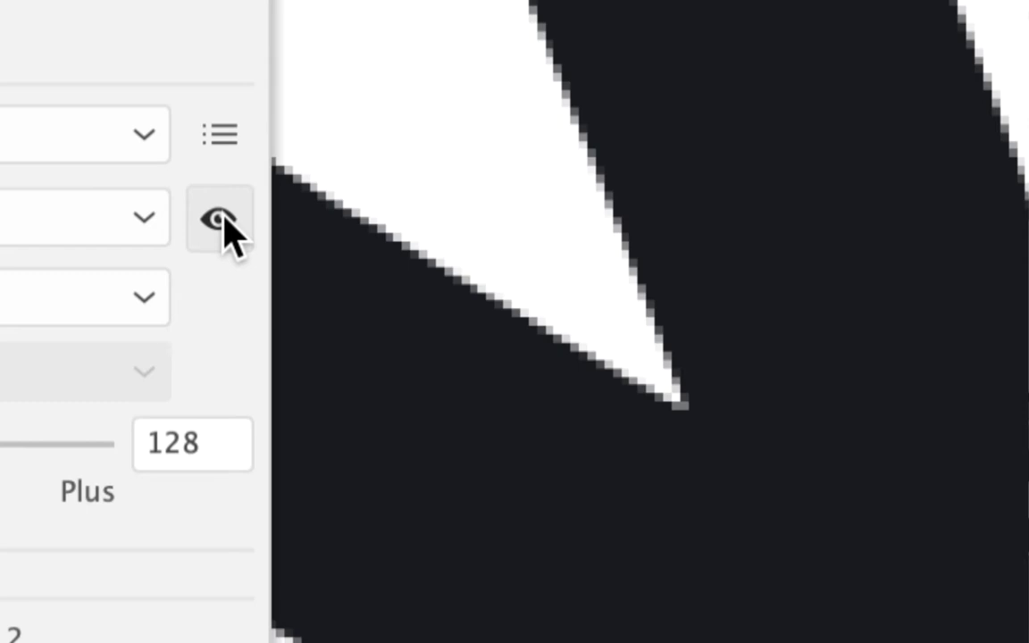
left_click(223, 221)
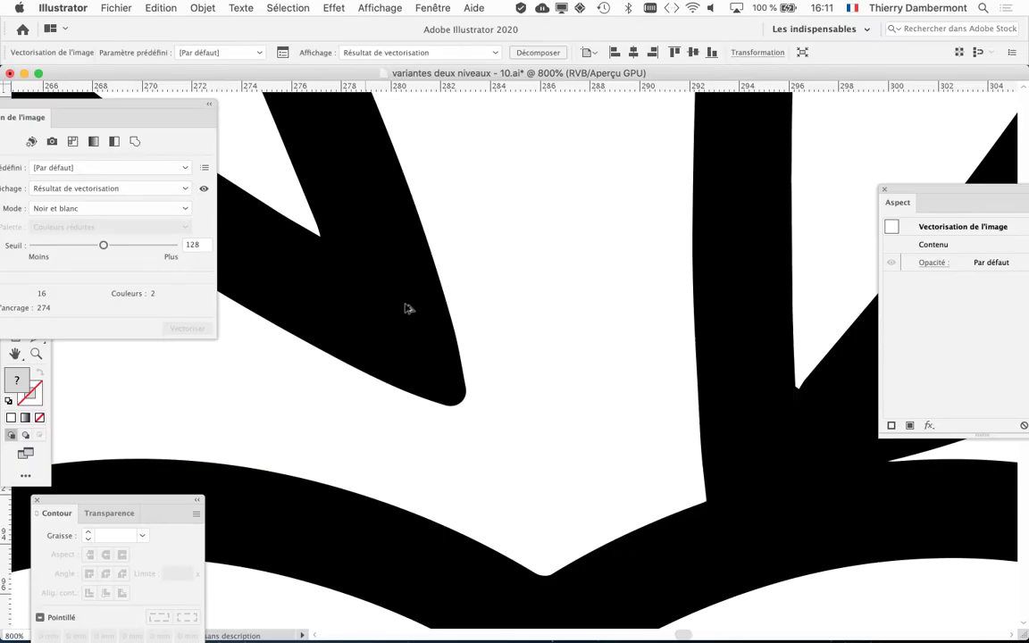
- Turn on Ignore White under Advanced for the first apple's trace
scroll(413, 313, "down", 2)
scroll(415, 315, "down", 2)
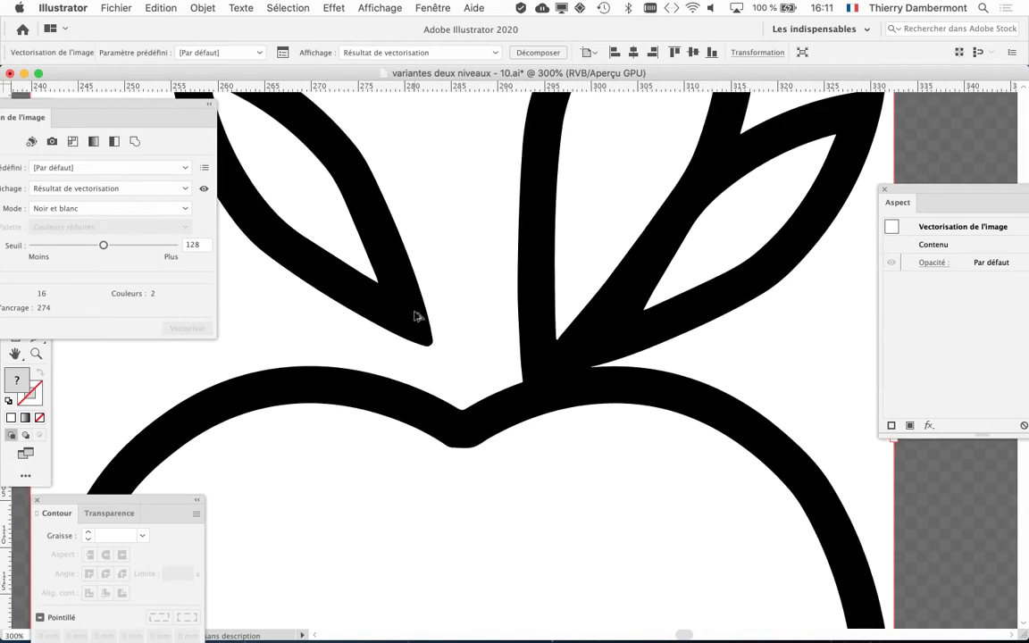
scroll(415, 314, "down", 1)
scroll(417, 315, "down", 1)
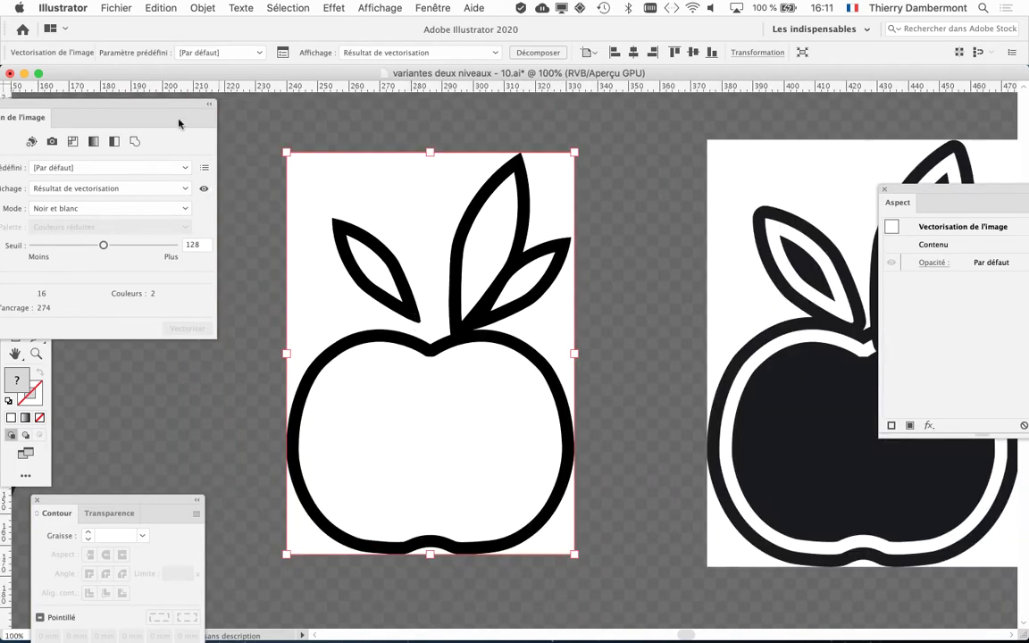
left_click_drag(116, 107, 709, 118)
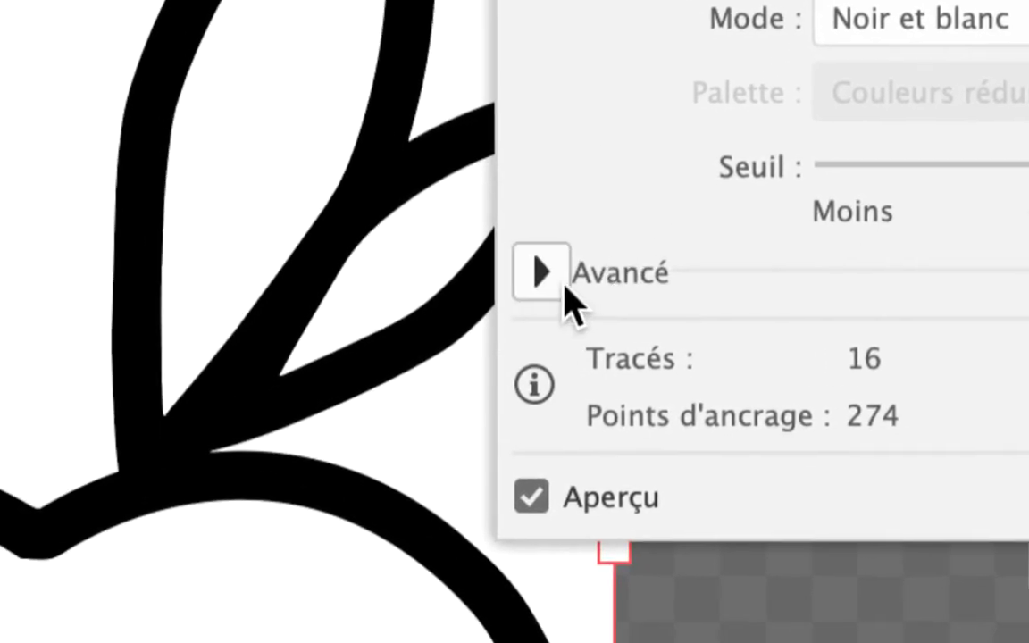
left_click(562, 284)
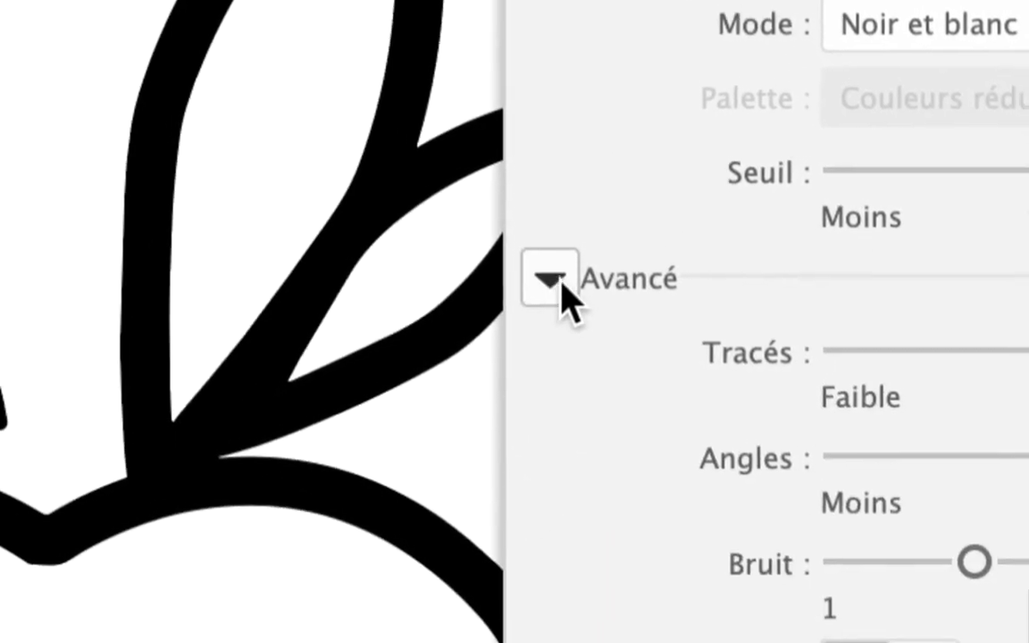
left_click(561, 283)
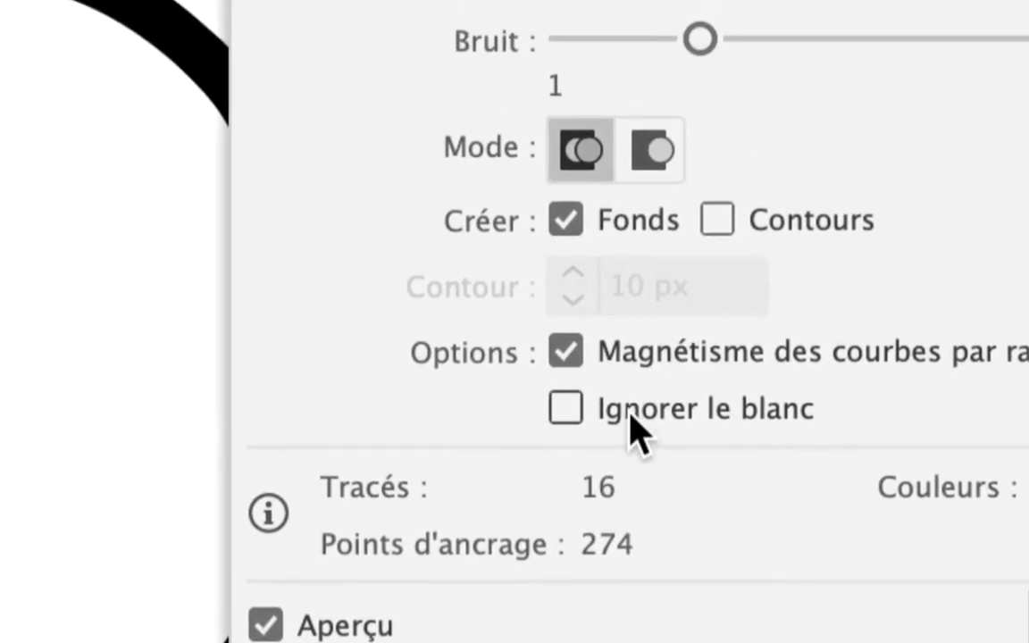
left_click(630, 412)
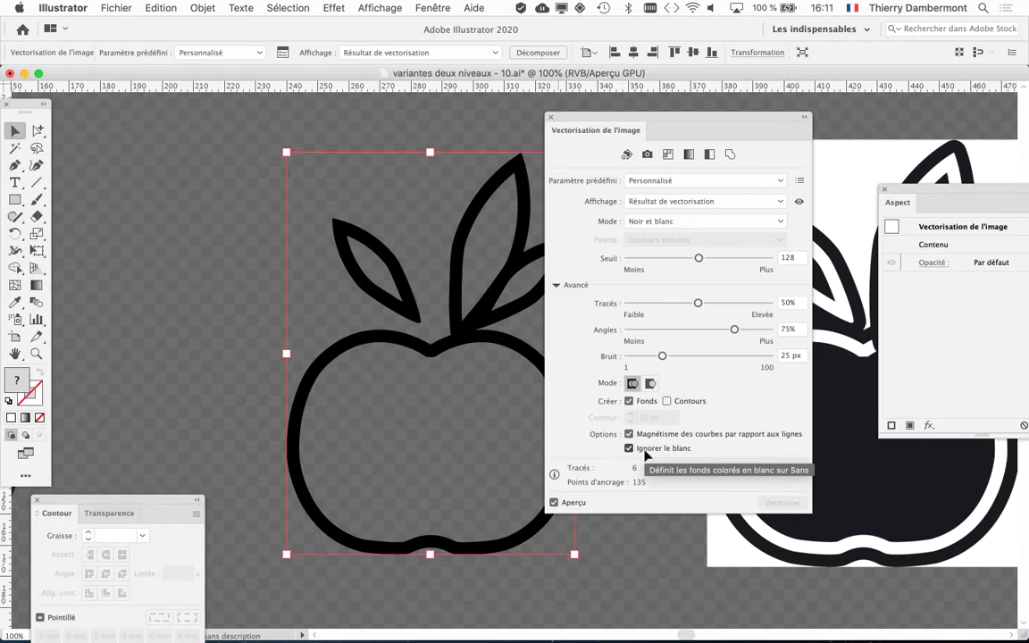
- Scroll the view and shift the Image Trace panel further left
left_click_drag(577, 117, 647, 115)
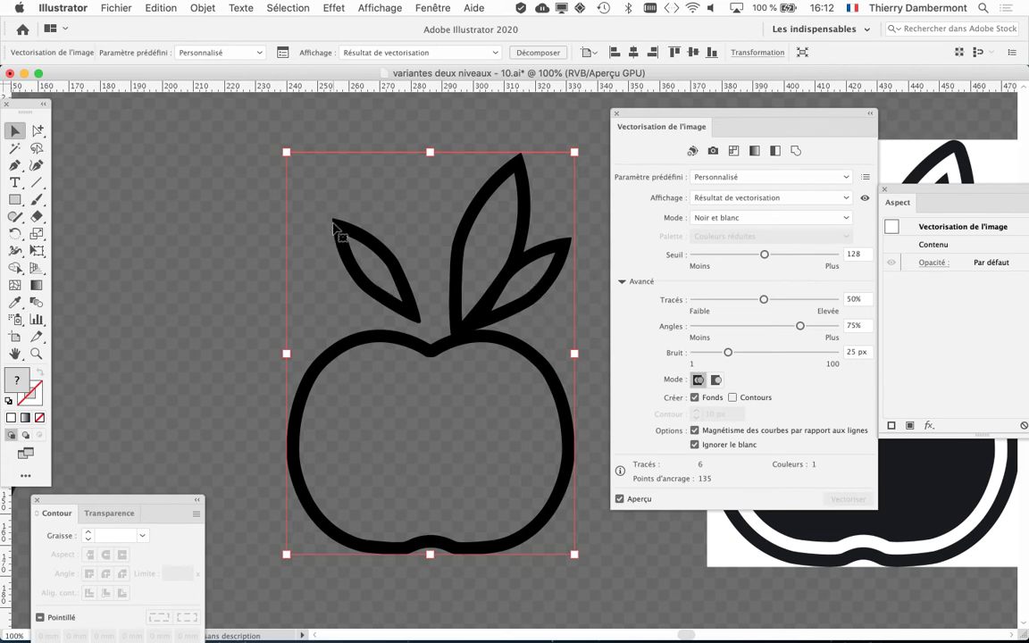
scroll(332, 223, "up", 2)
scroll(332, 223, "up", 2)
scroll(332, 223, "up", 2)
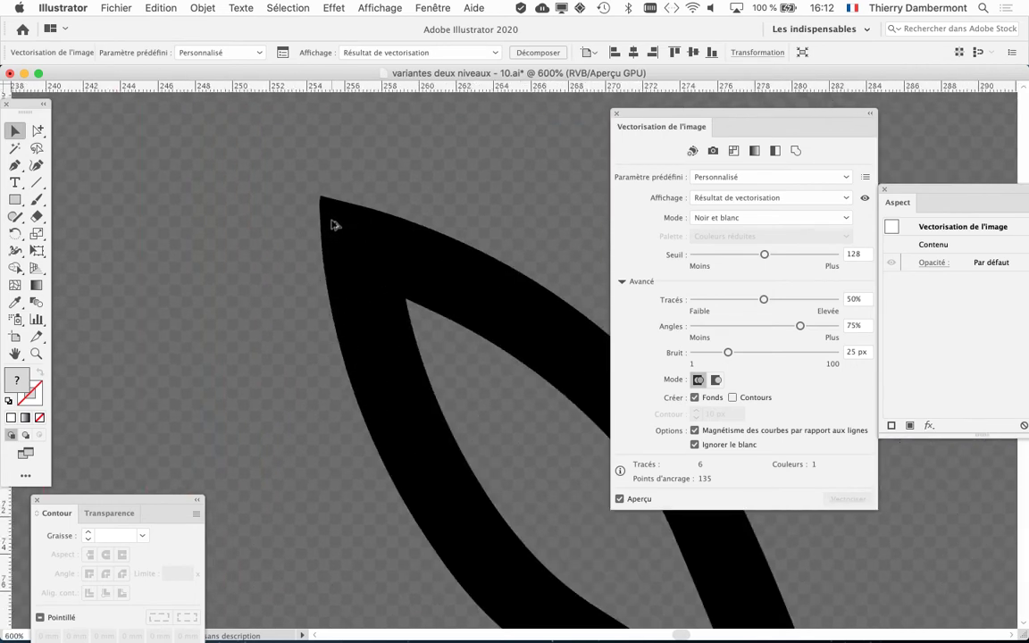
scroll(332, 223, "down", 3)
scroll(332, 223, "down", 2)
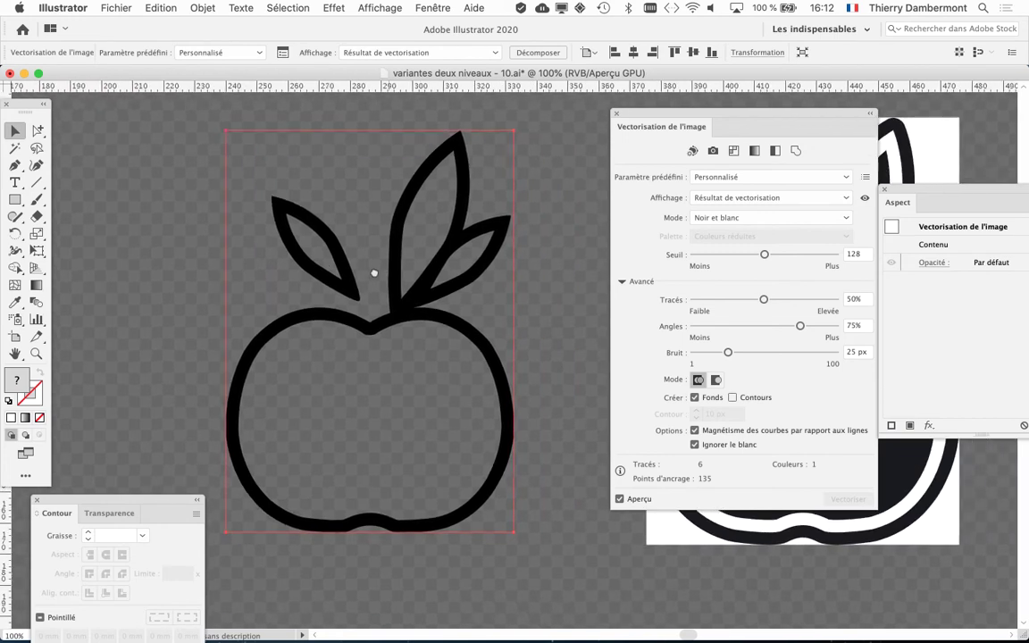
mouse_move(674, 116)
left_mouse_down()
mouse_move(602, 128)
mouse_move(388, 122)
left_mouse_up()
- Preview the second apple's trace with Ignore White enabled
left_click(636, 198)
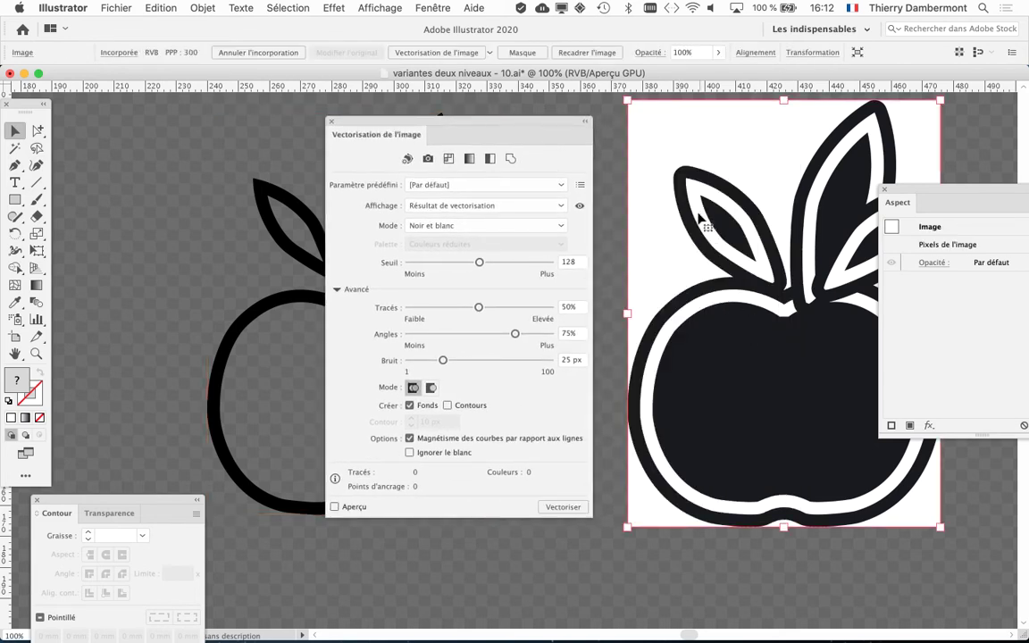
left_click(353, 507)
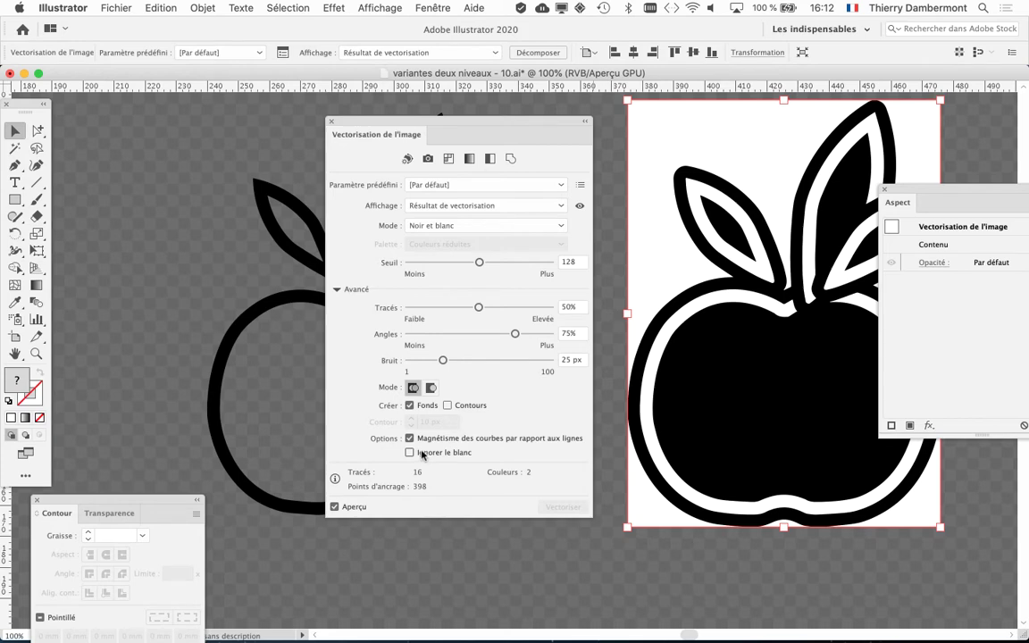
left_click(409, 453)
scroll(762, 394, "right", 10)
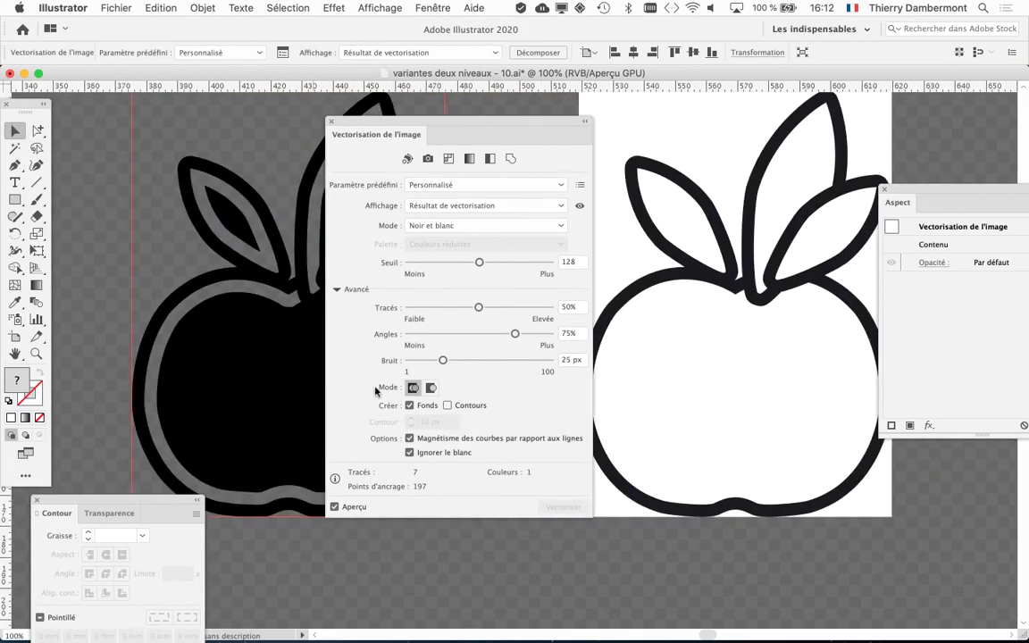
left_click_drag(451, 121, 347, 123)
- Bring the third apple into view and trace it
left_click_drag(665, 218, 635, 285)
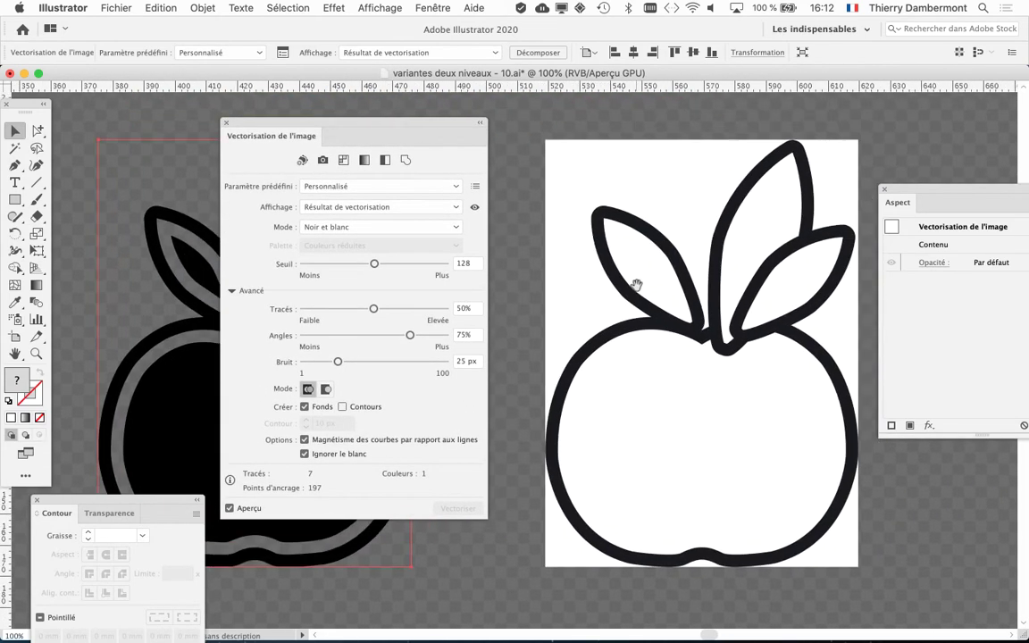
key("super+z")
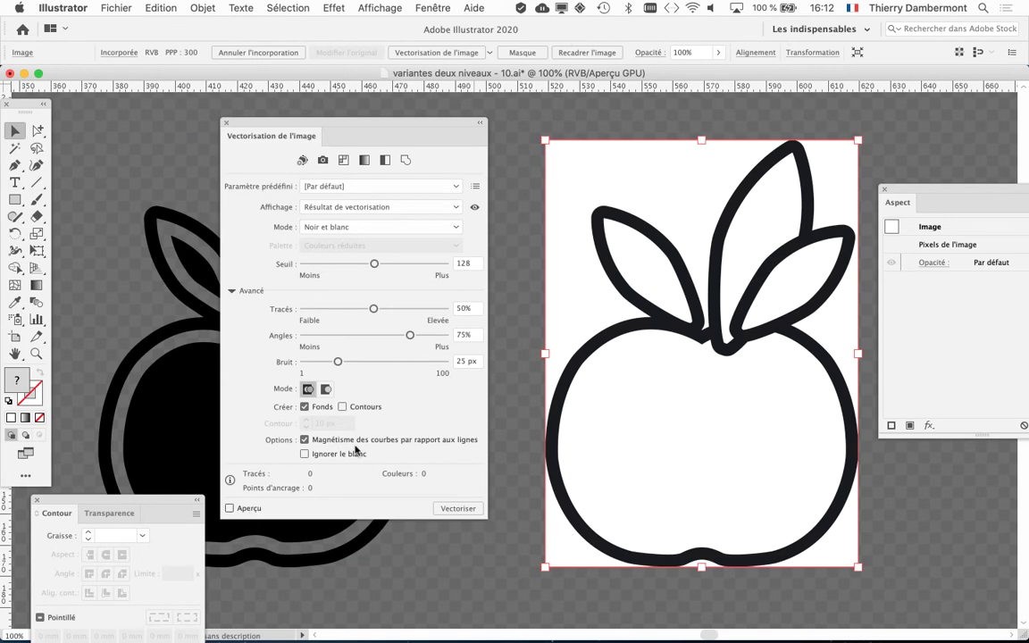
key("super+shift+z")
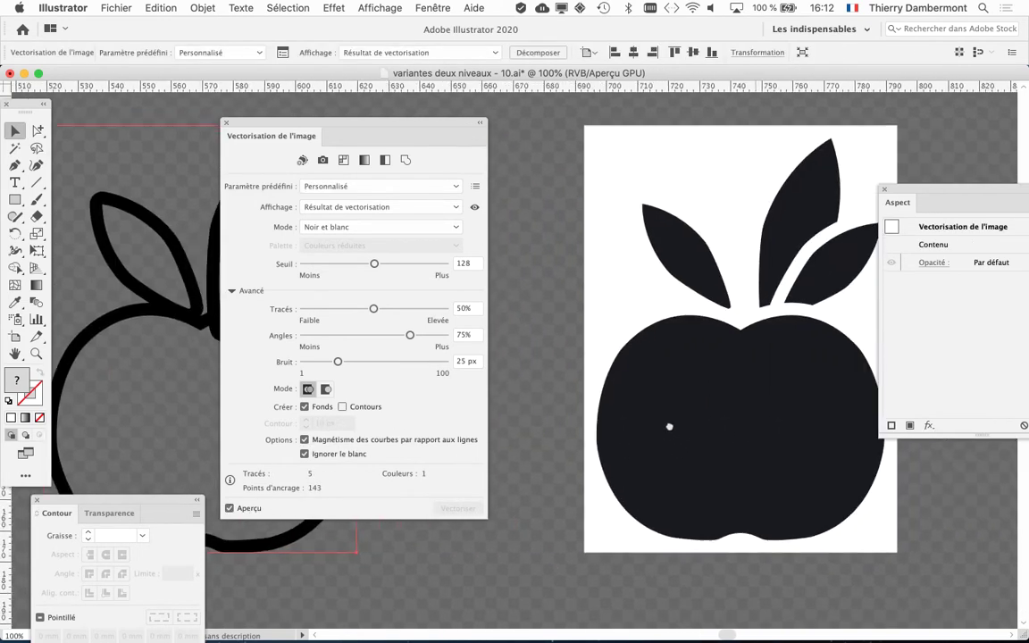
- Trace the fourth apple in black and white with Ignore White on
scroll(669, 426, "right", 5)
scroll(620, 360, "left", 2)
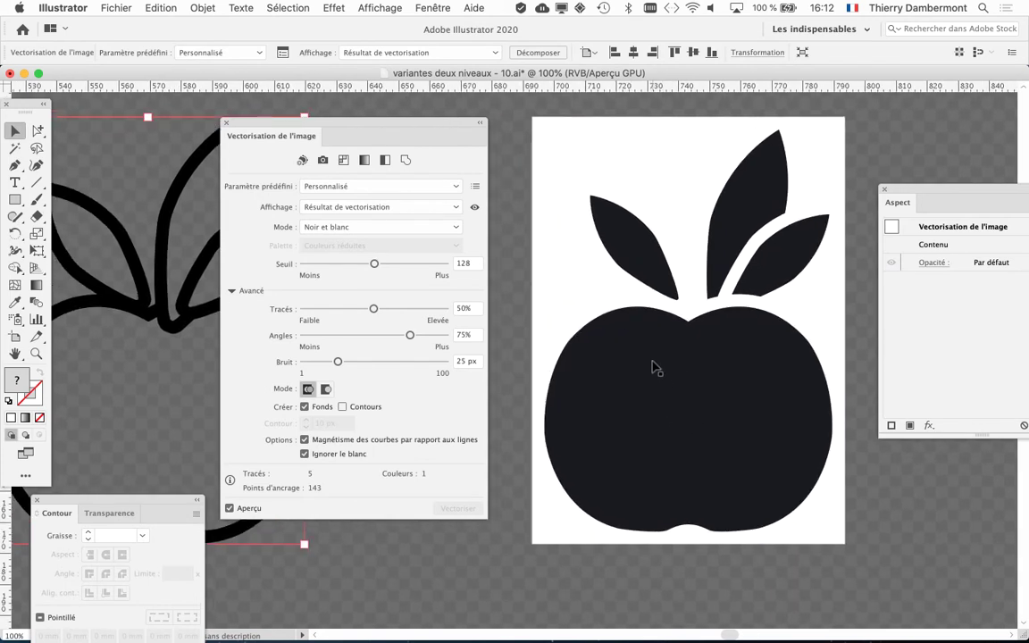
key("super+z")
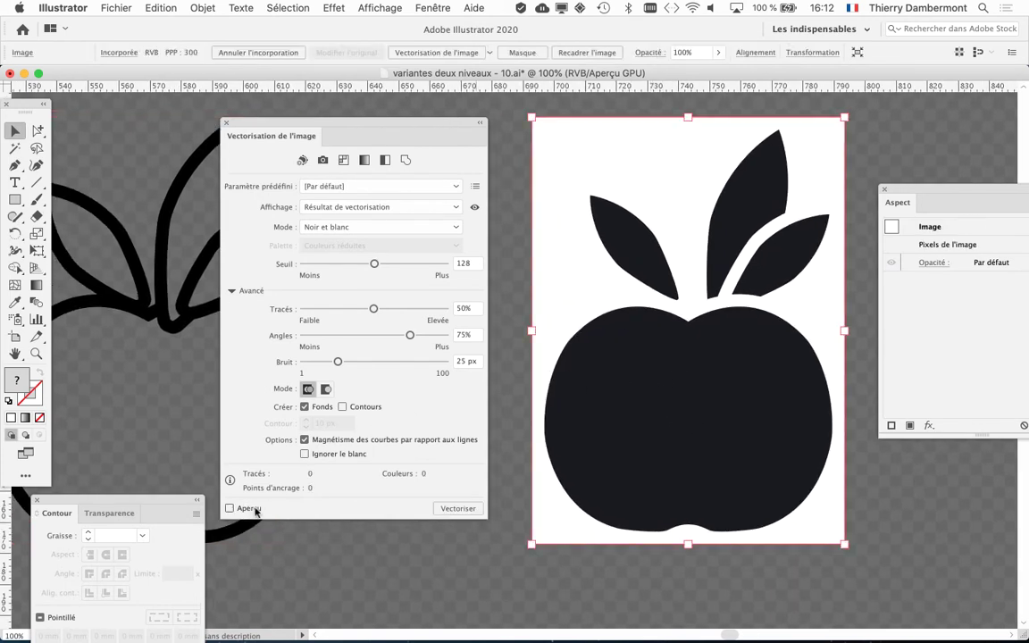
key("super+shift+z")
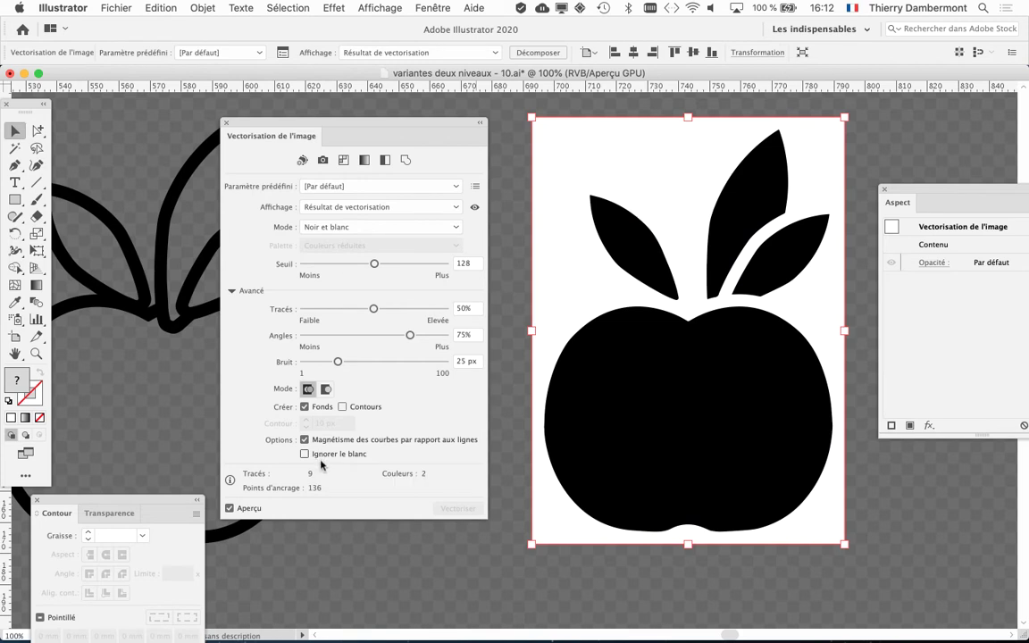
left_click(321, 461)
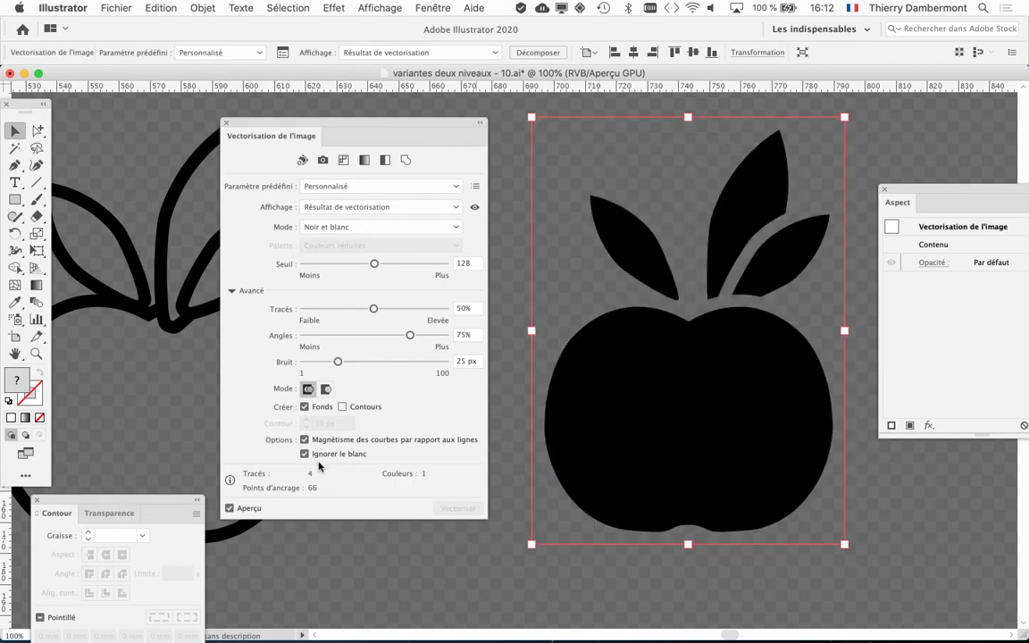
- Move the Image Trace panel aside and deselect the fourth apple to view all traces
scroll(588, 452, "down", 1)
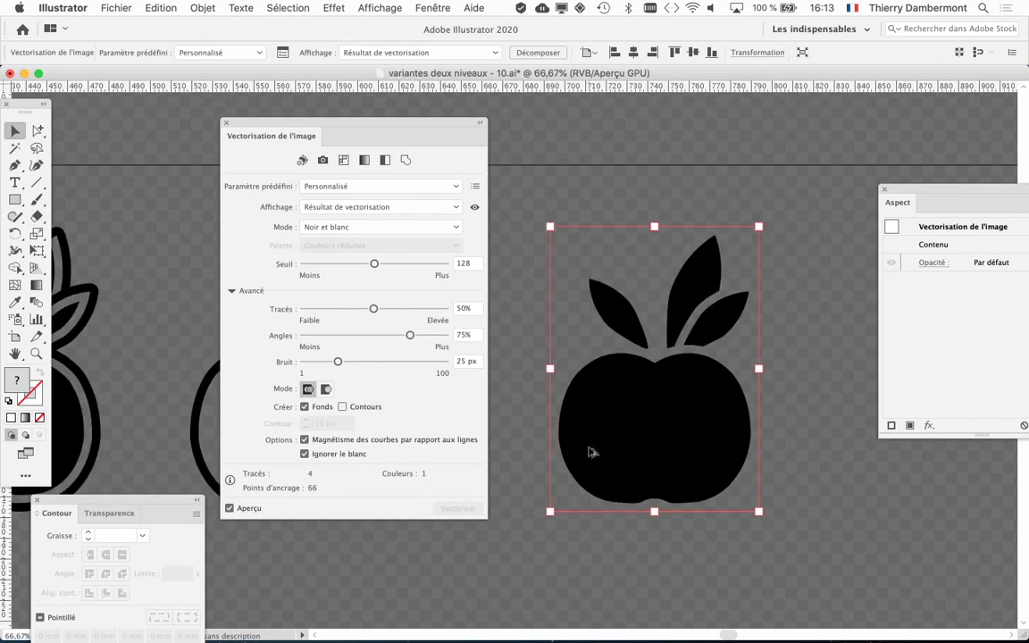
scroll(589, 453, "down", 1)
mouse_move(310, 126)
left_mouse_down()
mouse_move(523, 133)
mouse_move(840, 121)
left_mouse_up()
scroll(505, 295, "down", 1)
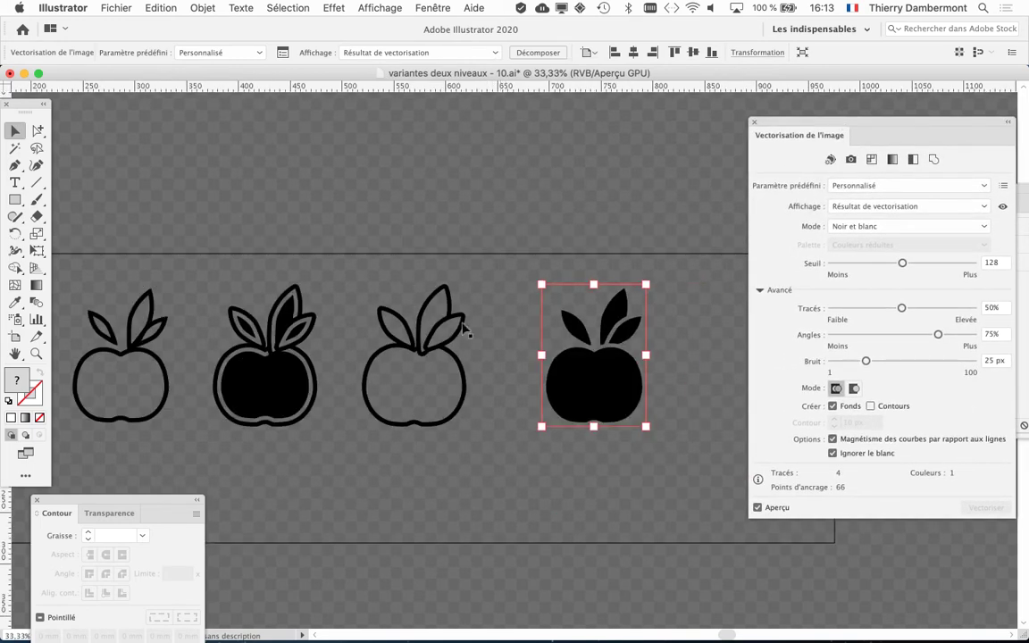
scroll(273, 386, "down", 3)
scroll(273, 385, "left", 2)
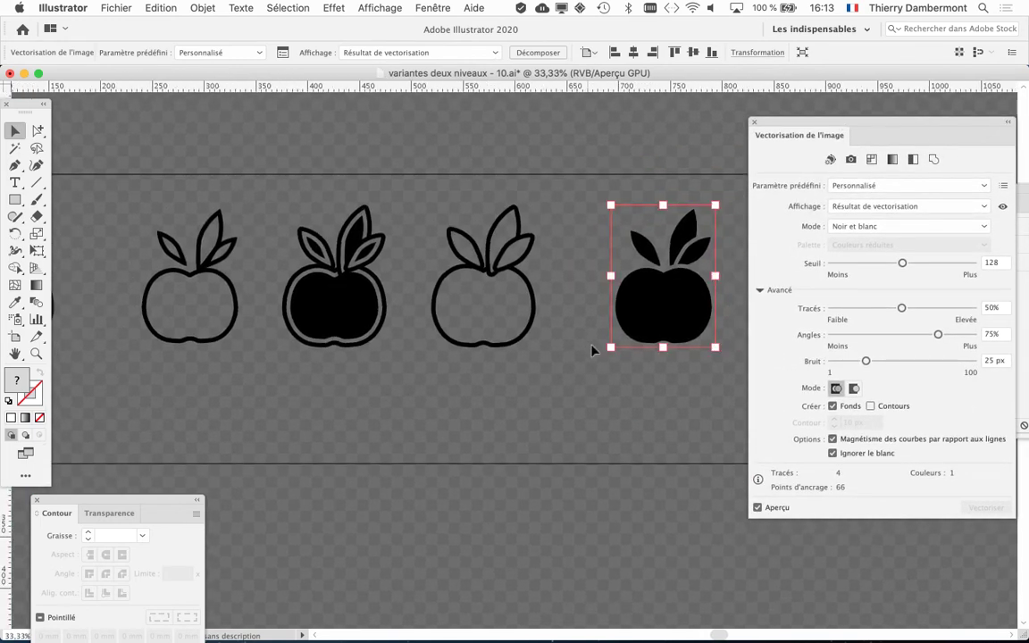
left_click(629, 399)
left_click_drag(784, 123, 324, 139)
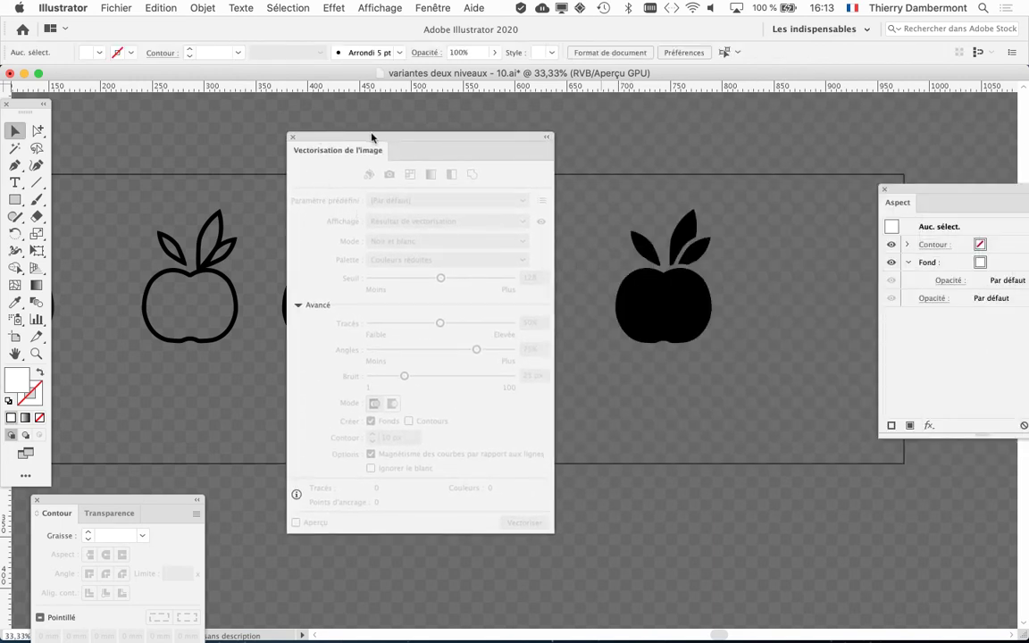
- Show the Calques panel with Calque 2 expanded, enlarged to list all four traces and paths
left_click_drag(372, 137, 421, 442)
left_click(432, 7)
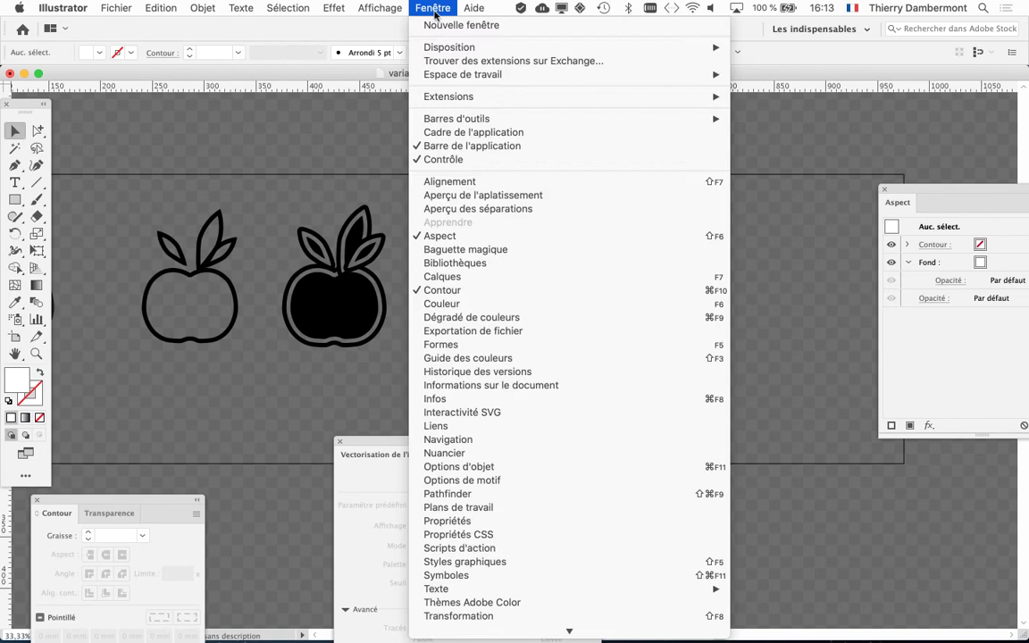
left_click(490, 278)
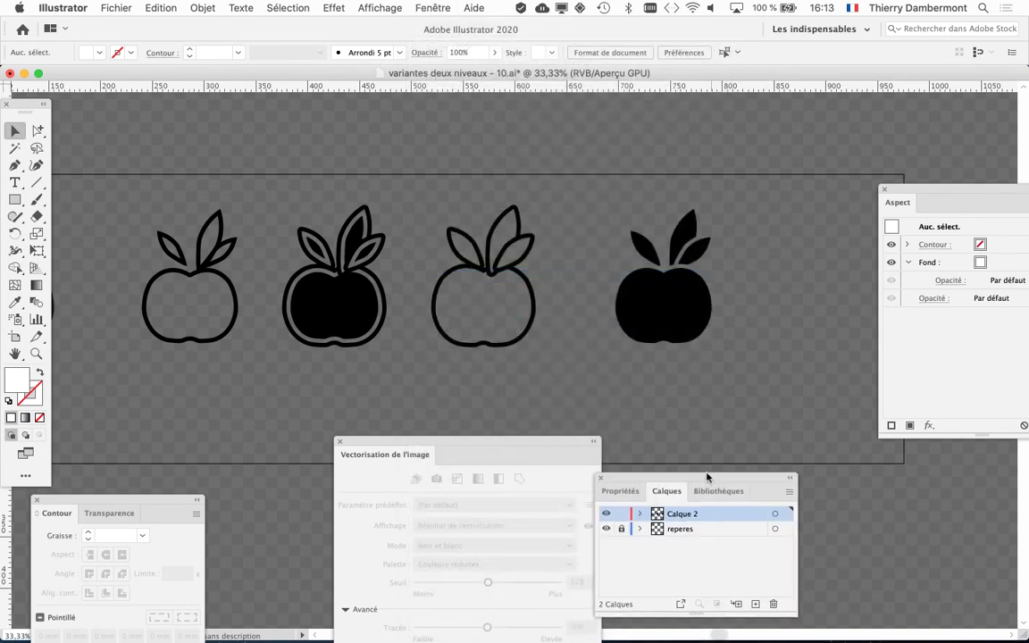
left_click_drag(707, 477, 748, 153)
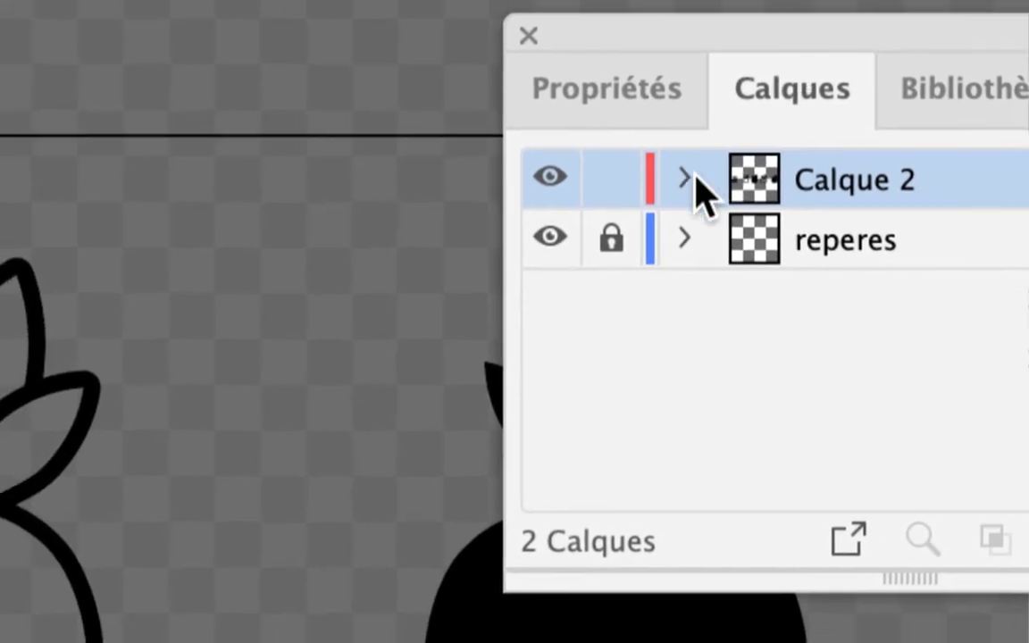
left_click(480, 297)
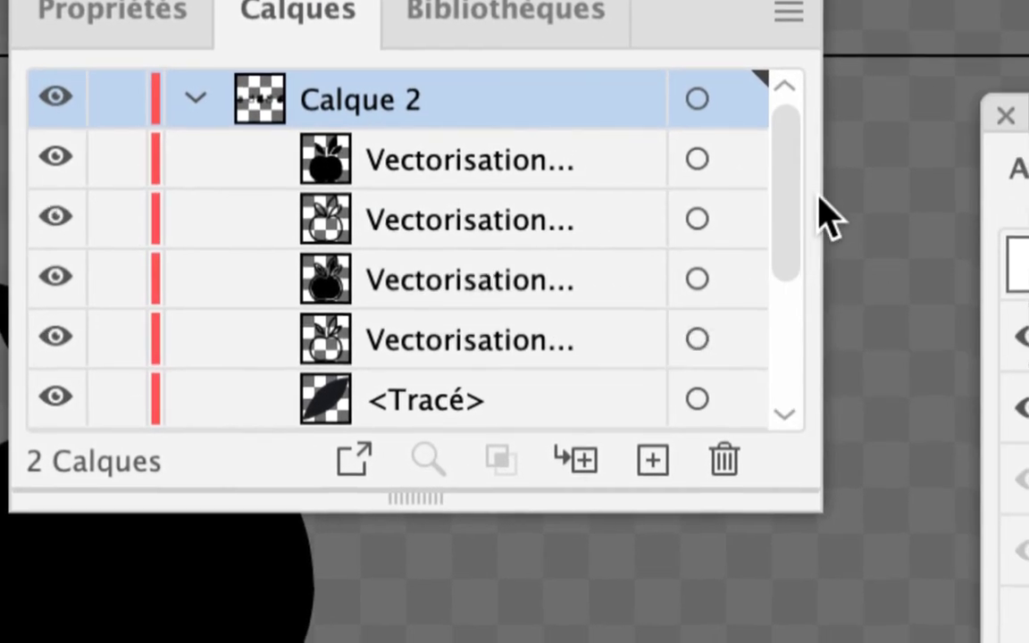
left_click_drag(818, 197, 895, 204)
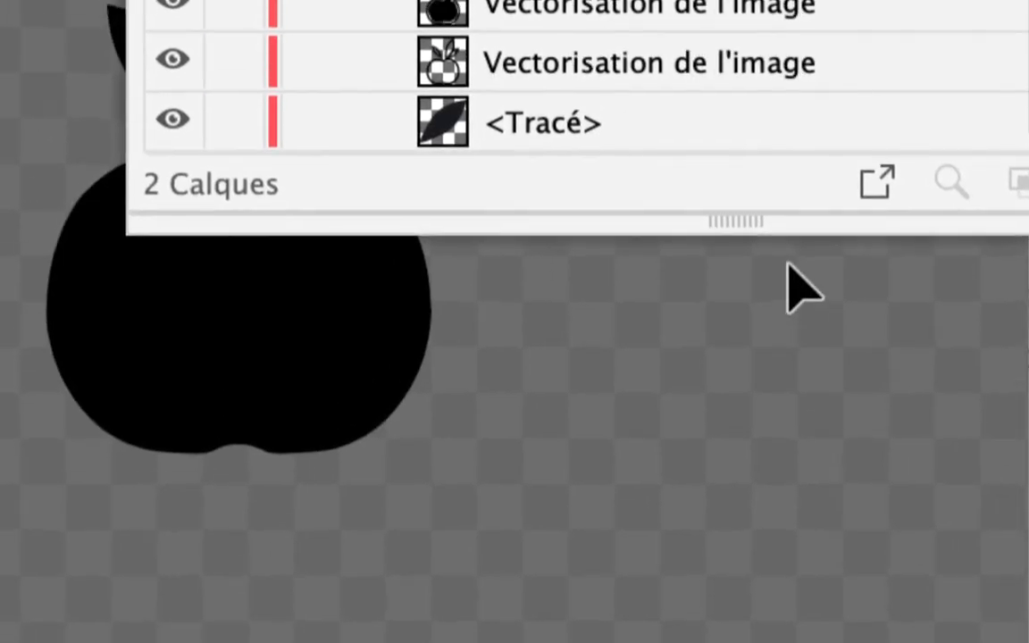
left_click_drag(786, 261, 788, 333)
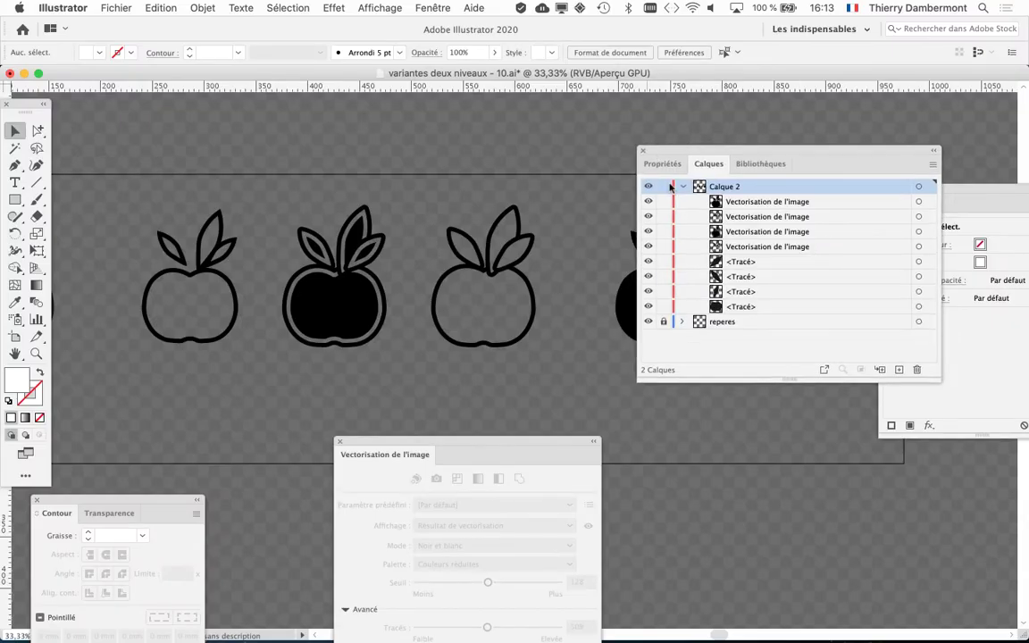
left_click_drag(647, 145, 723, 402)
scroll(143, 277, "up", 1)
- Expand the left apple's trace with Objet > Vectorisation de l'image > Décomposer
scroll(178, 281, "up", 1)
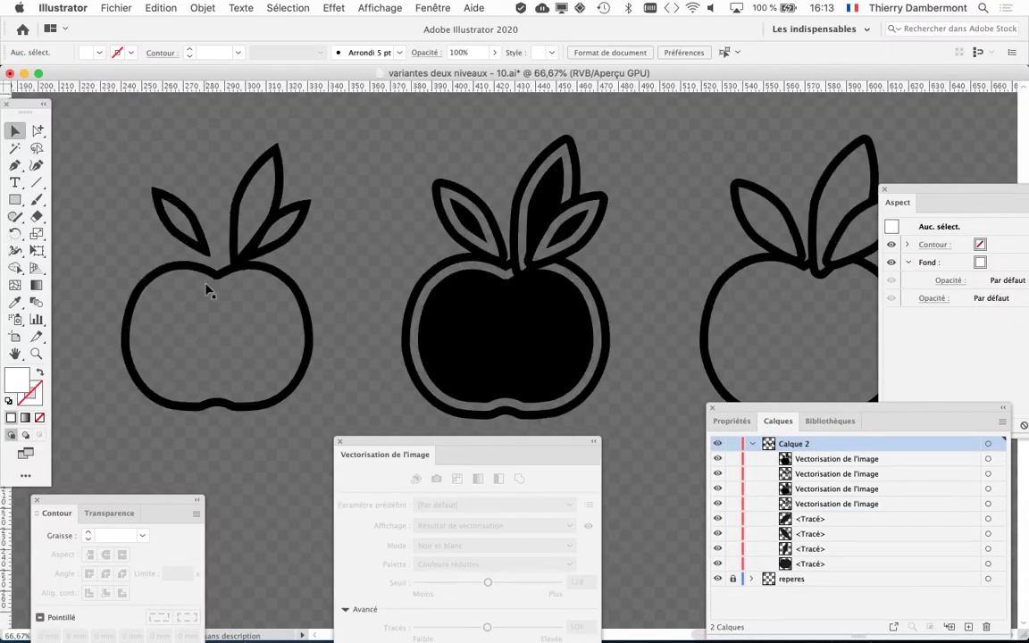
left_click(209, 287)
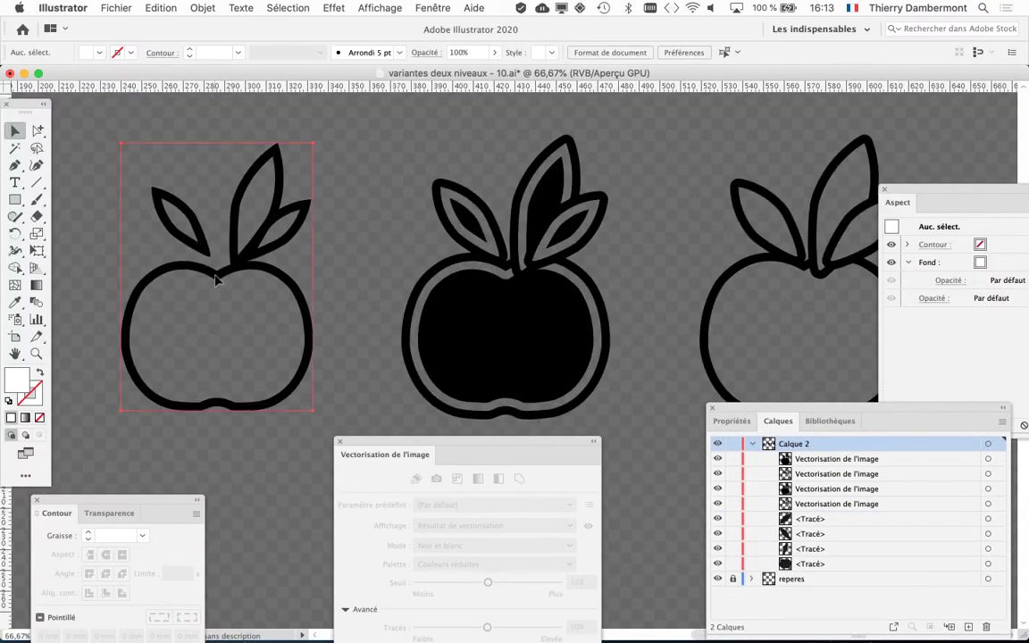
left_click(202, 8)
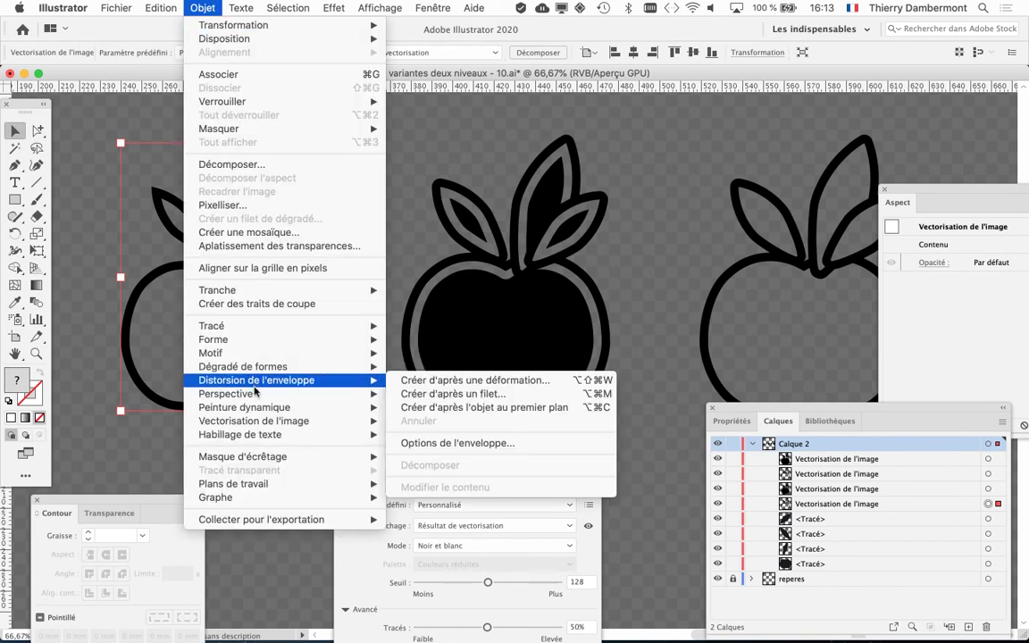
mouse_move(90, 263)
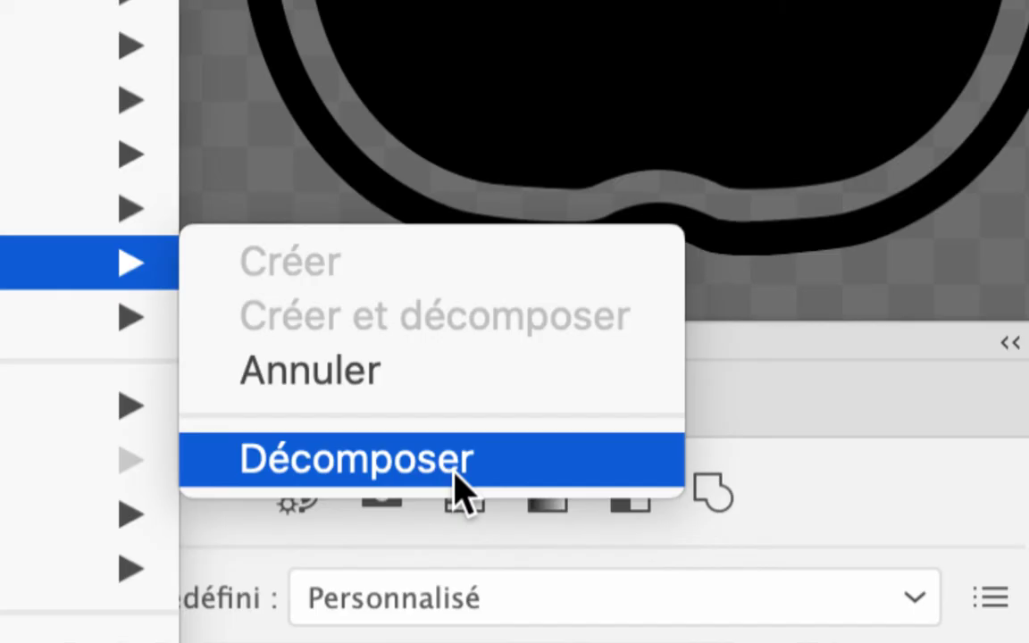
left_click(455, 475)
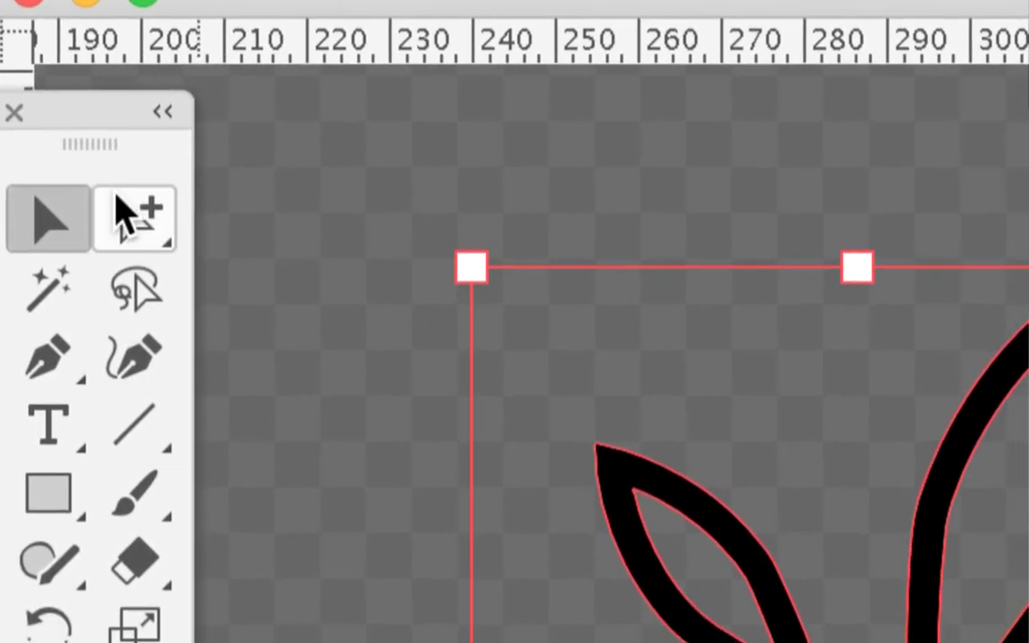
left_click(51, 205)
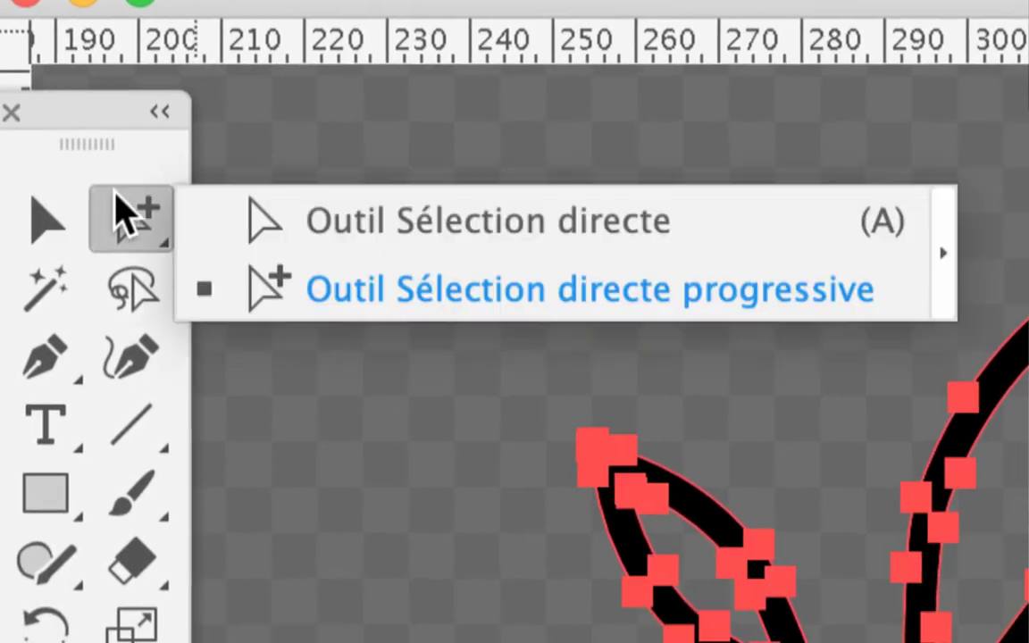
left_click(143, 215)
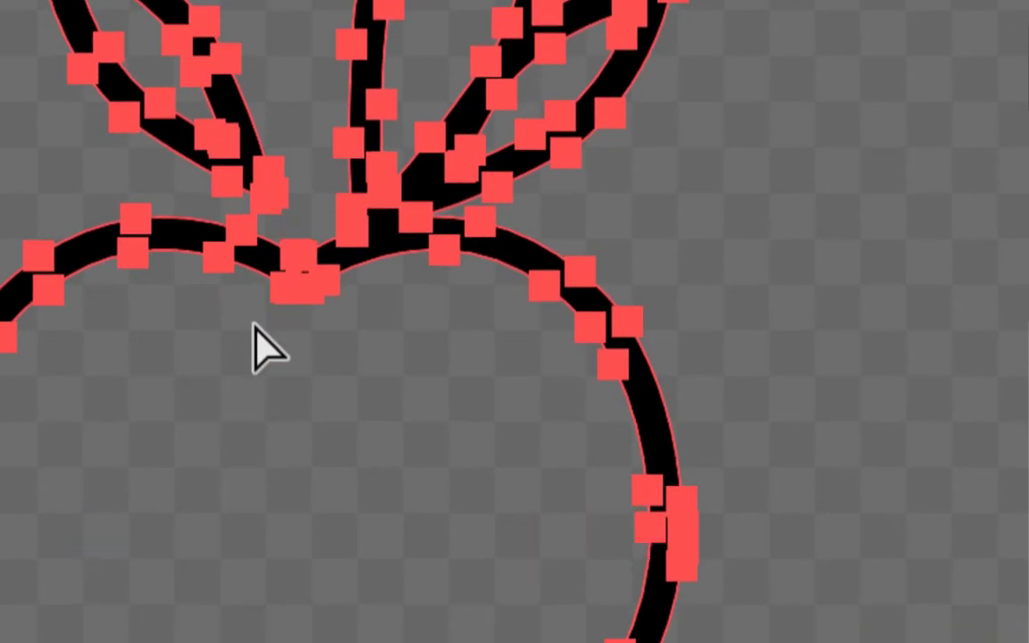
left_click(254, 317)
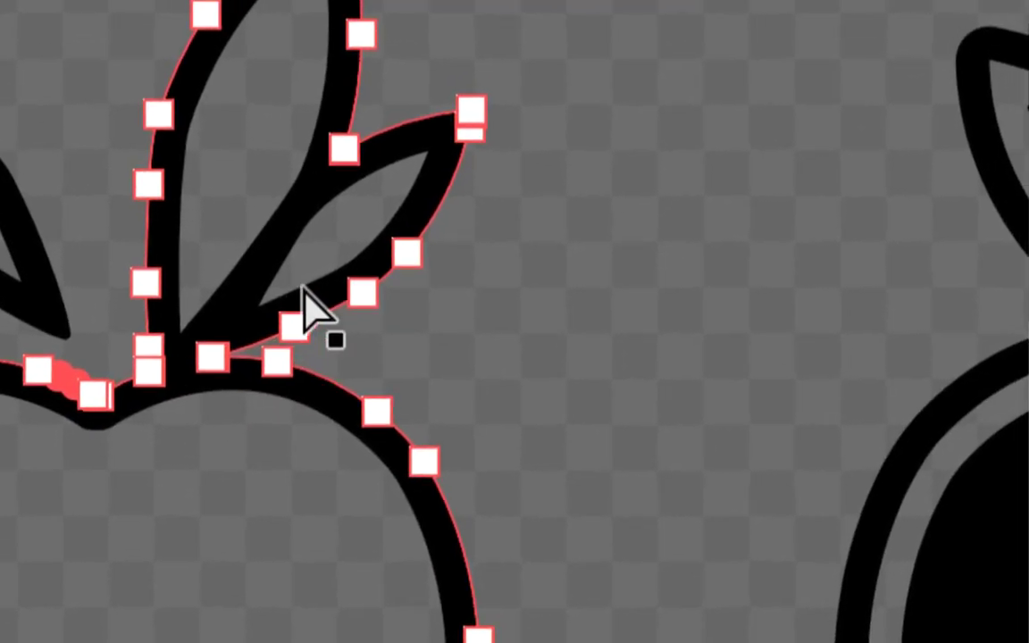
left_click(303, 293)
left_click(282, 295)
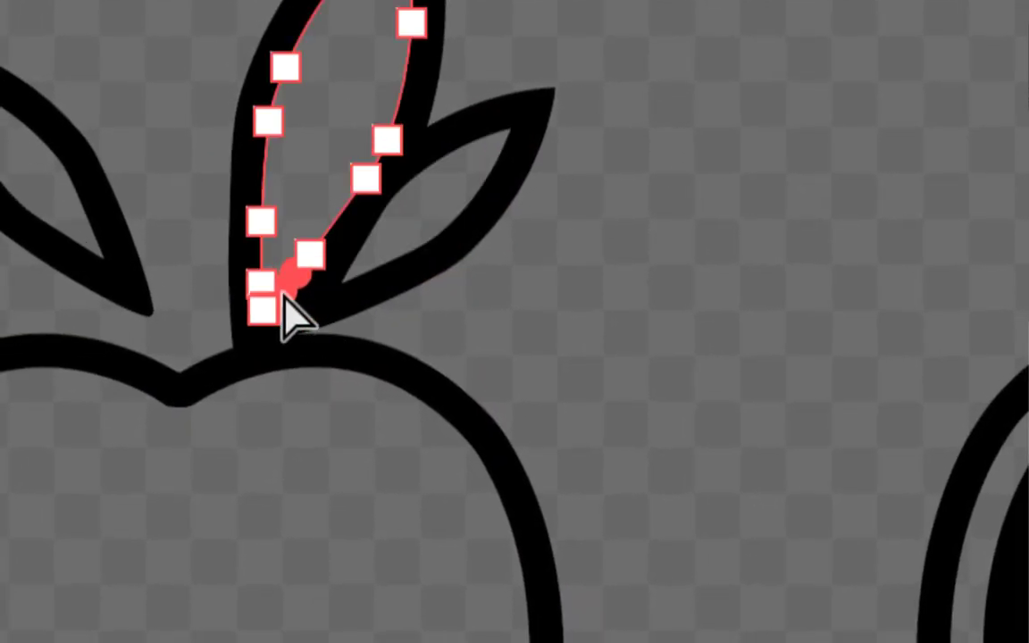
left_click(236, 288)
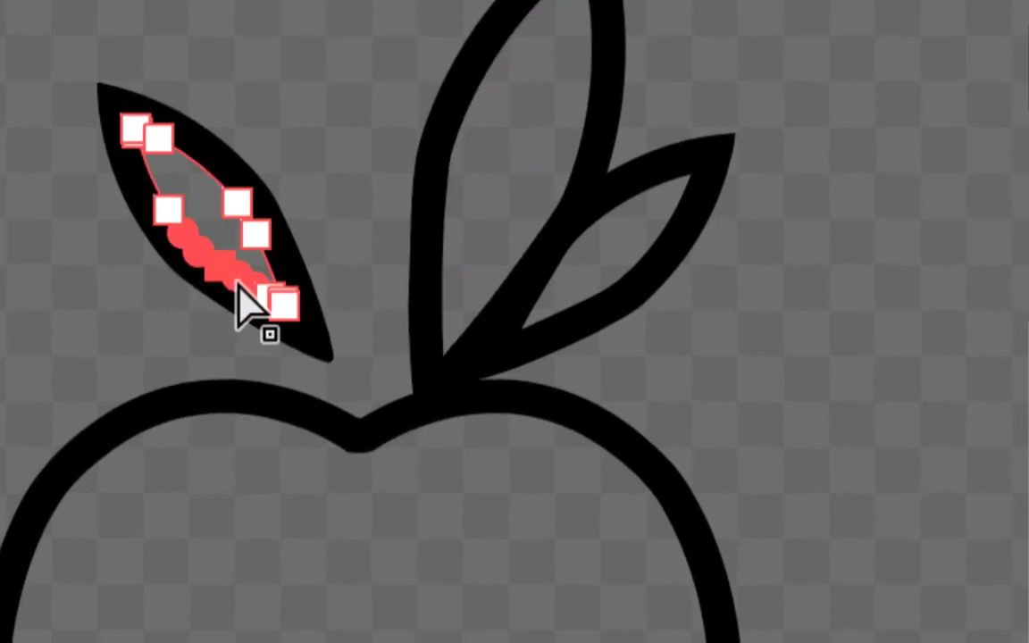
left_click(250, 316)
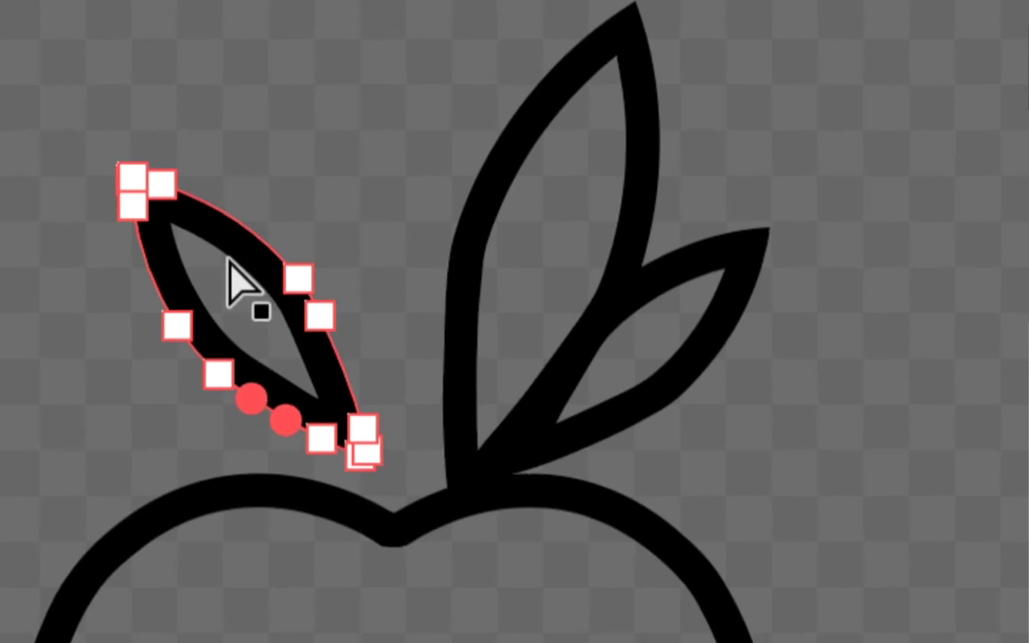
left_click(230, 273)
left_click(203, 303)
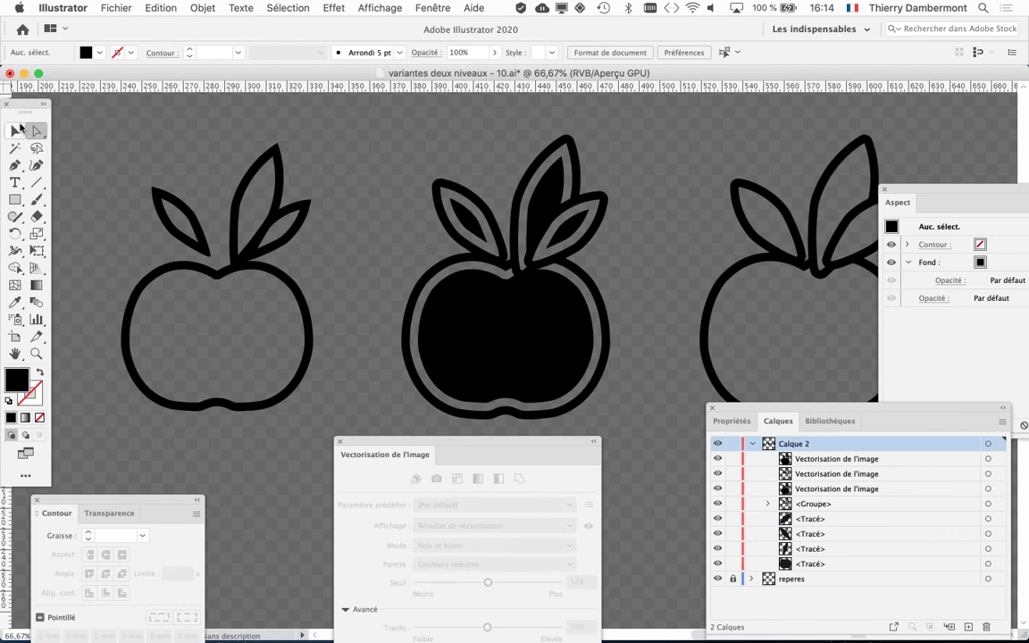
- Expand the middle filled apple's trace with Objet > Vectorisation de l'image > Décomposer
left_click_drag(25, 105, 112, 113)
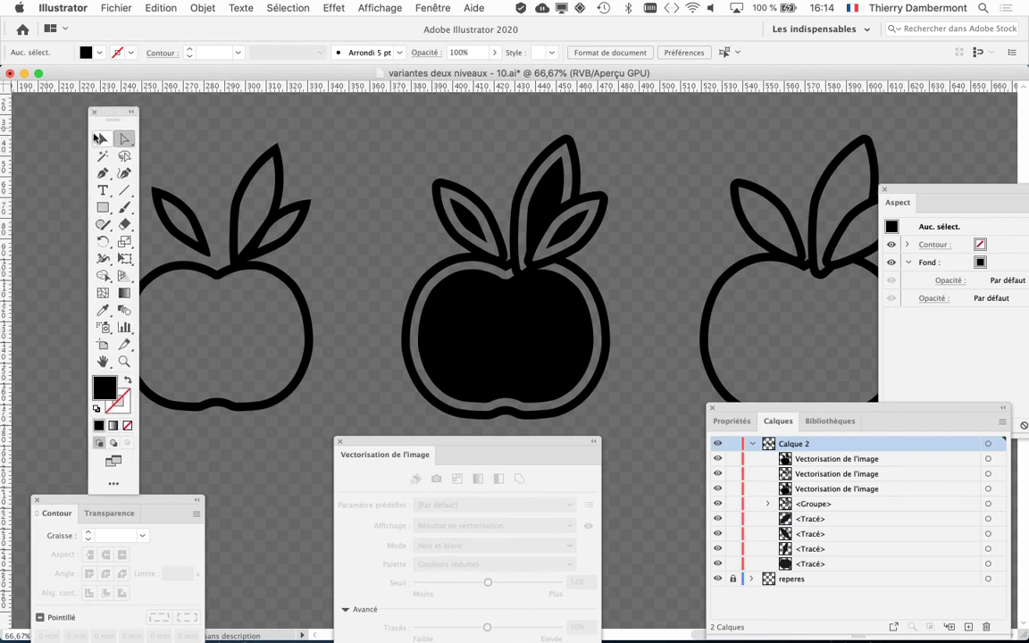
left_click(484, 297)
left_click(204, 8)
mouse_move(86, 278)
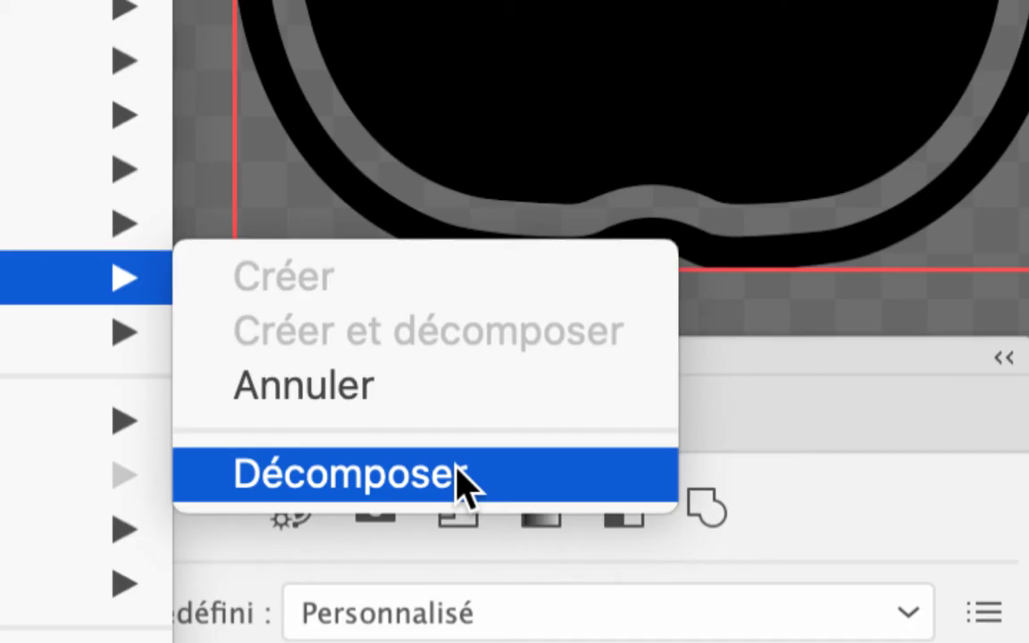
left_click(458, 466)
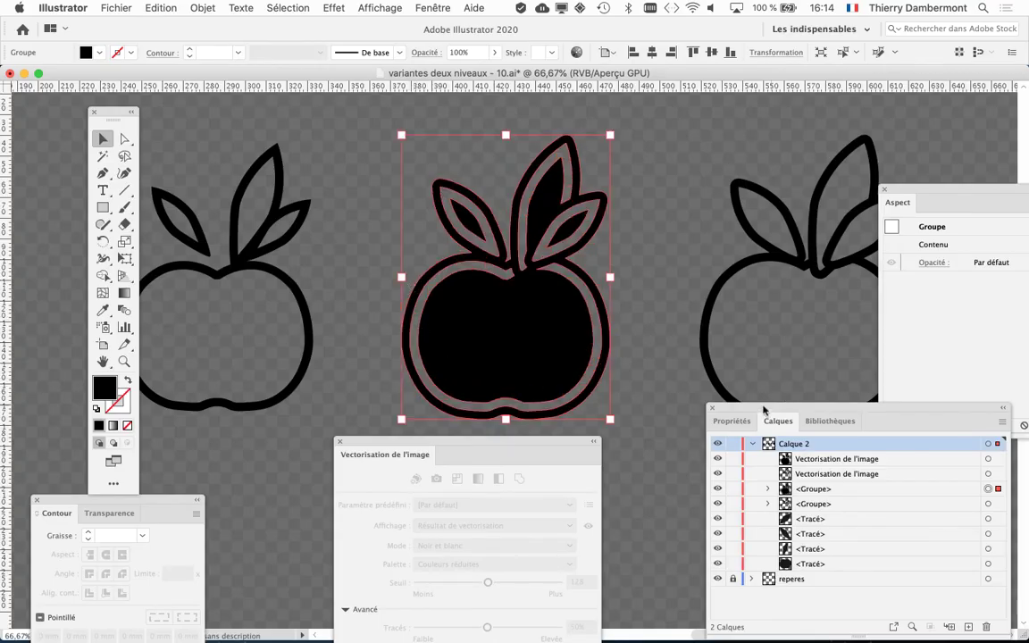
- Select the middle apple's group in Calques and inspect its paths
left_click_drag(763, 409, 684, 137)
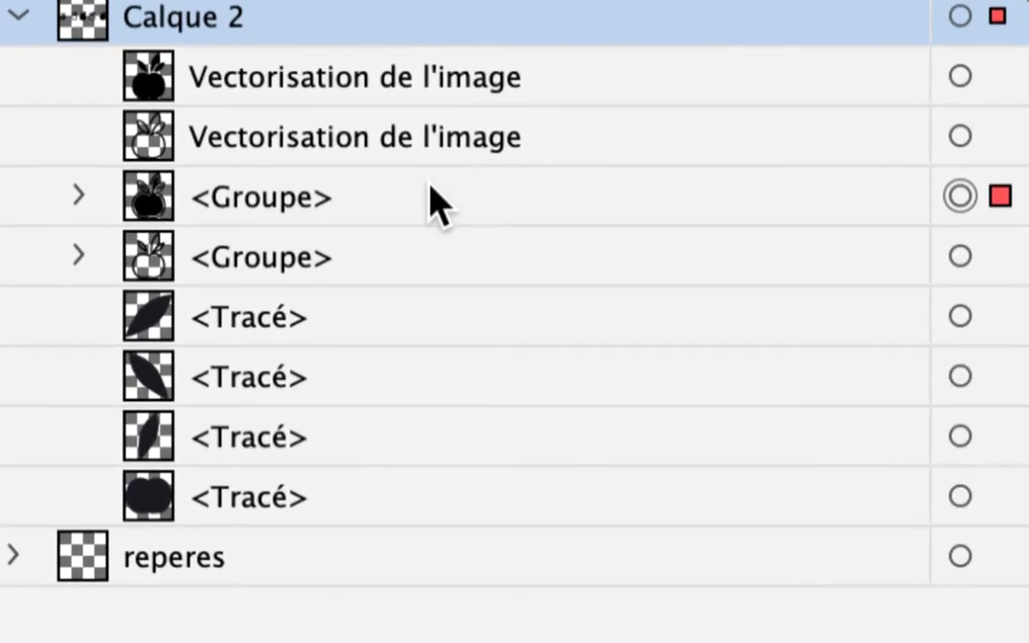
left_click(438, 195)
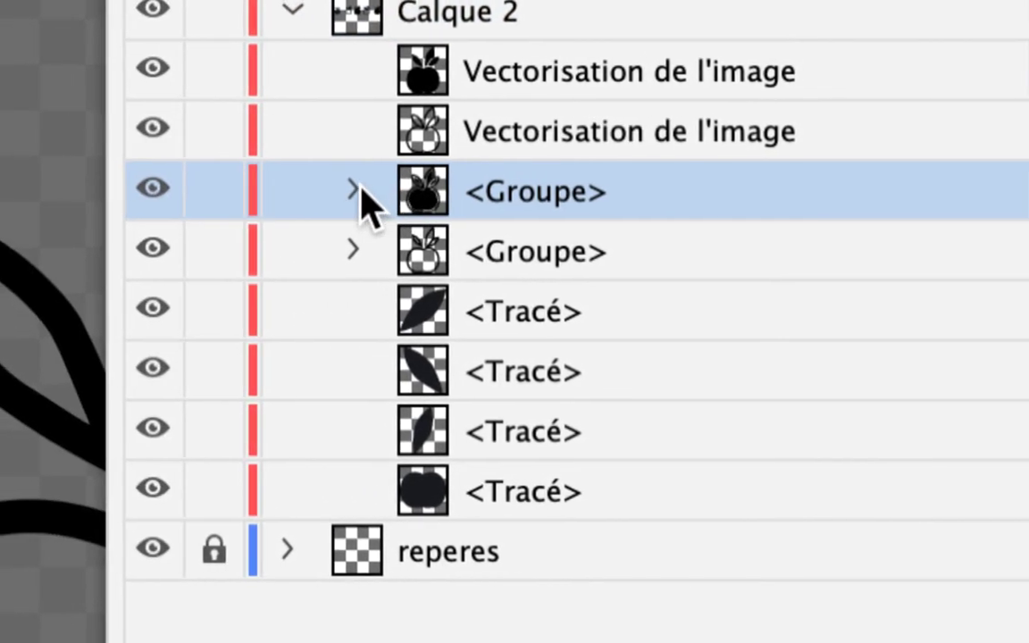
left_click(355, 190)
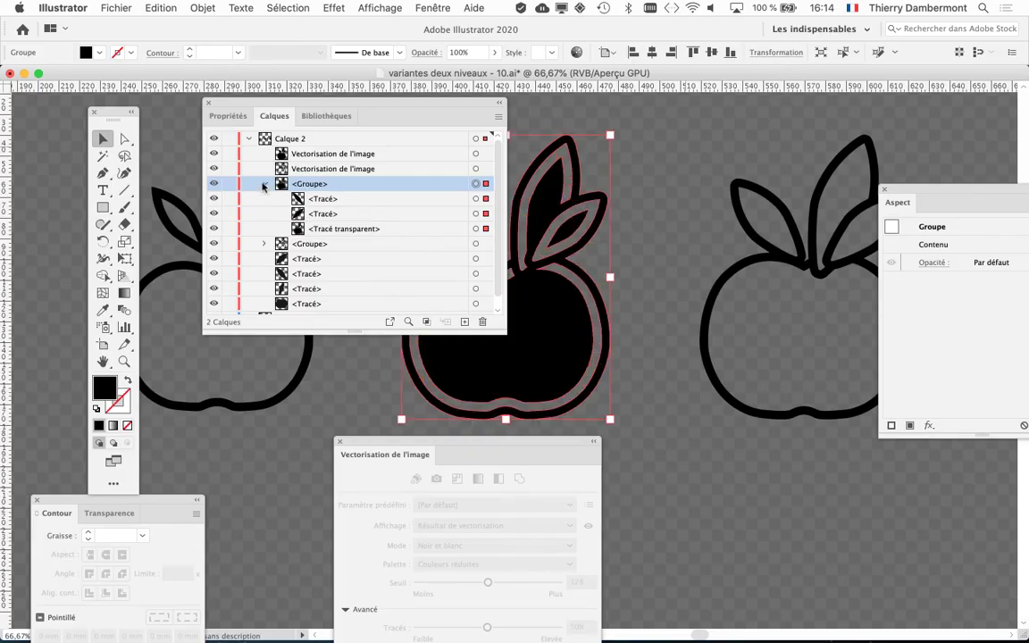
left_click(264, 184)
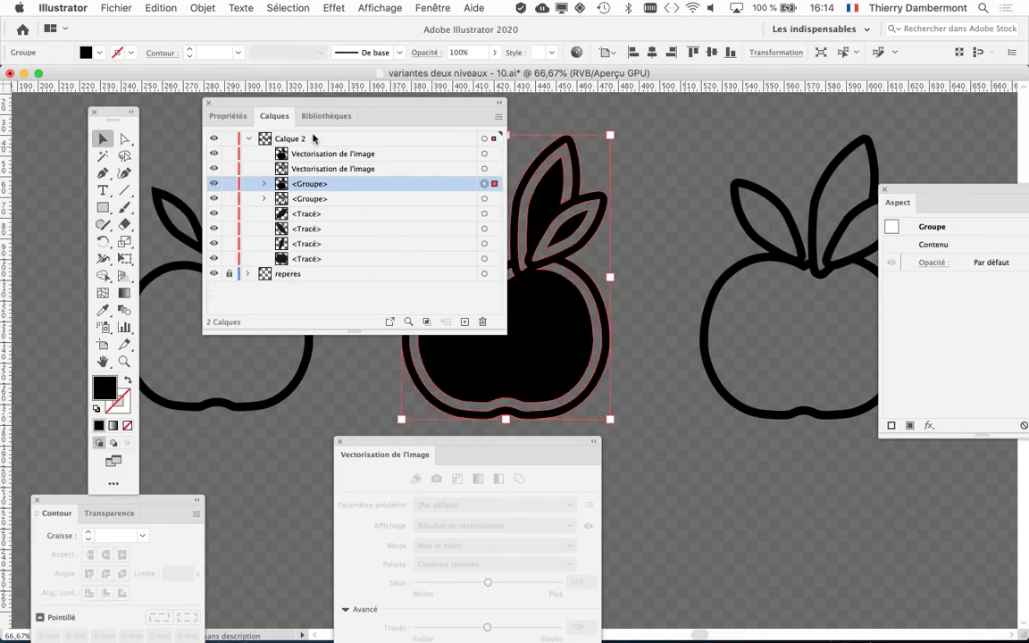
left_click_drag(298, 106, 167, 120)
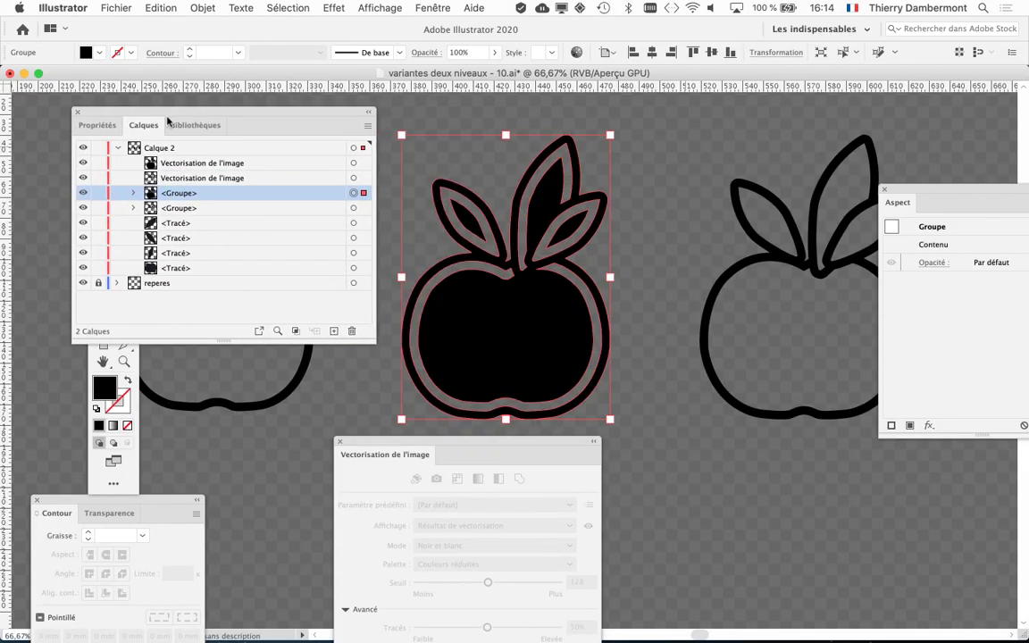
- Fill the selected apple group with the orange swatch from Nuancier and expand the group
left_click(416, 7)
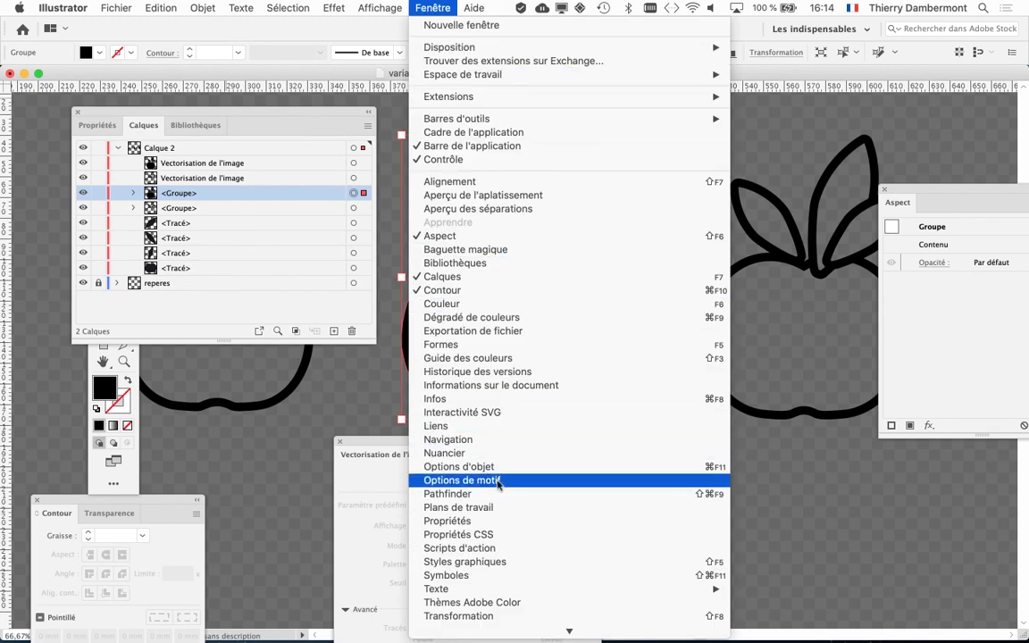
left_click(447, 453)
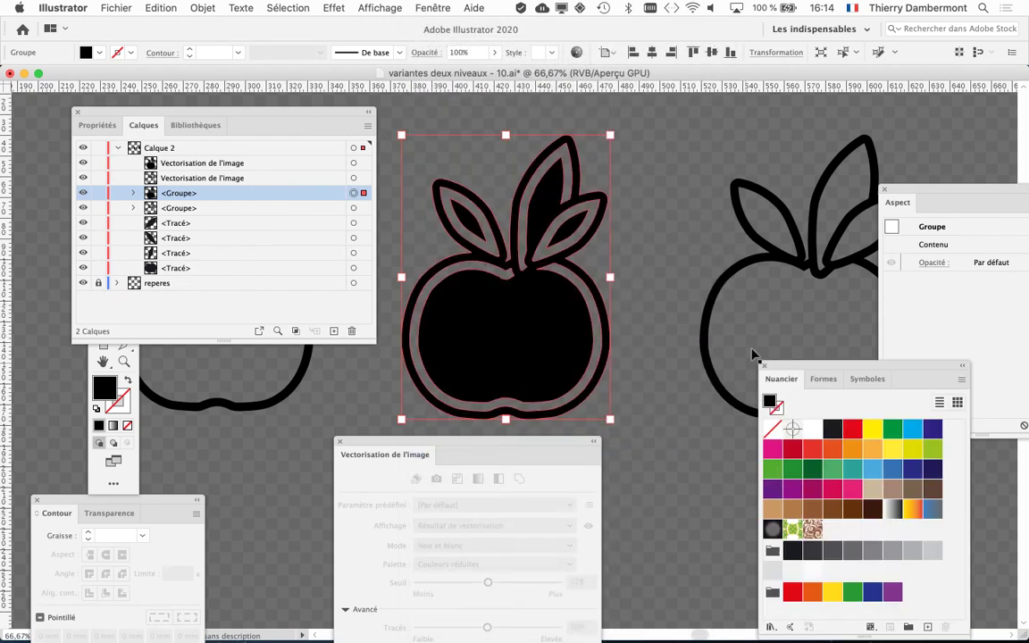
left_click(851, 451)
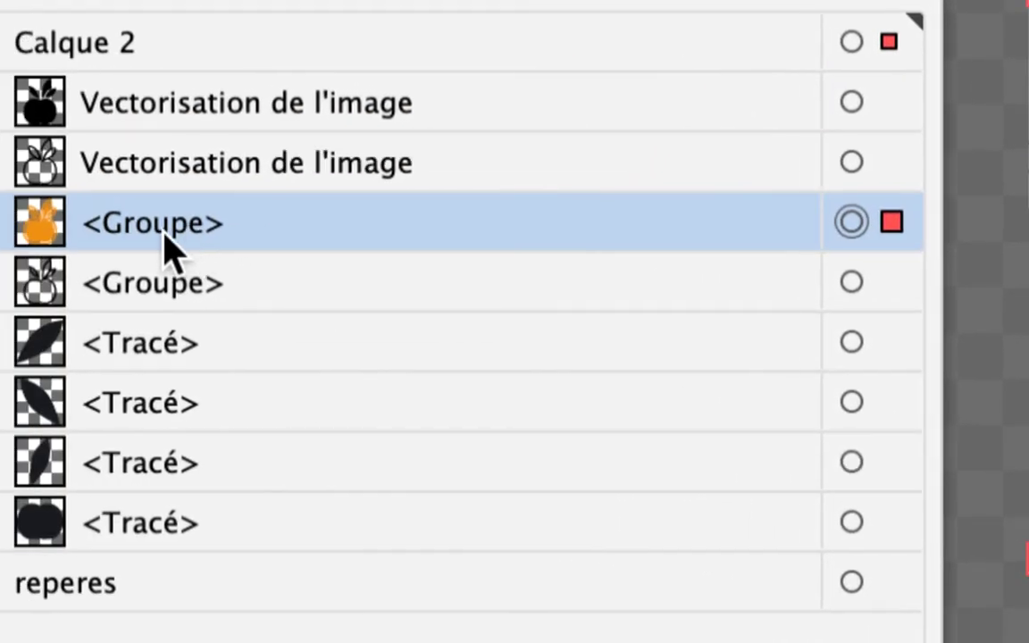
left_click(57, 223)
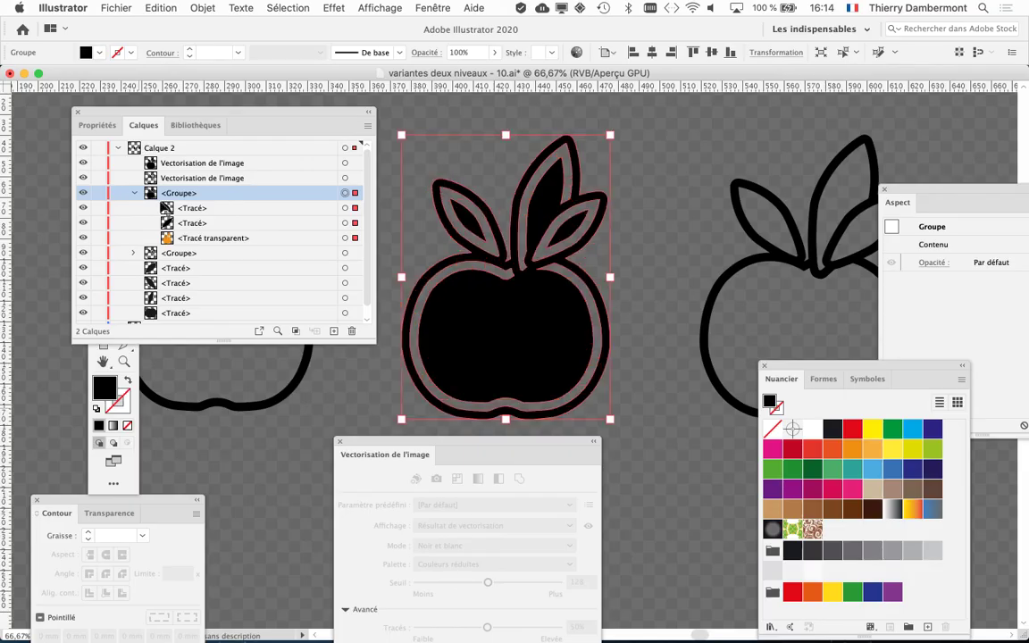
- Close the Layers panel, select the middle apple group, and switch to Direct Selection
left_click(78, 111)
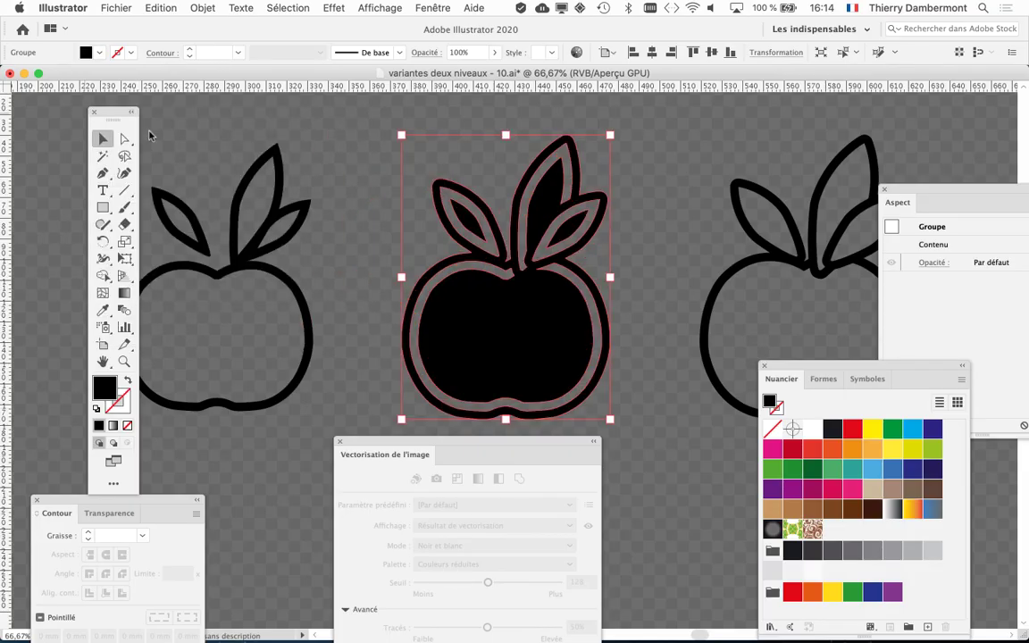
left_click(386, 183)
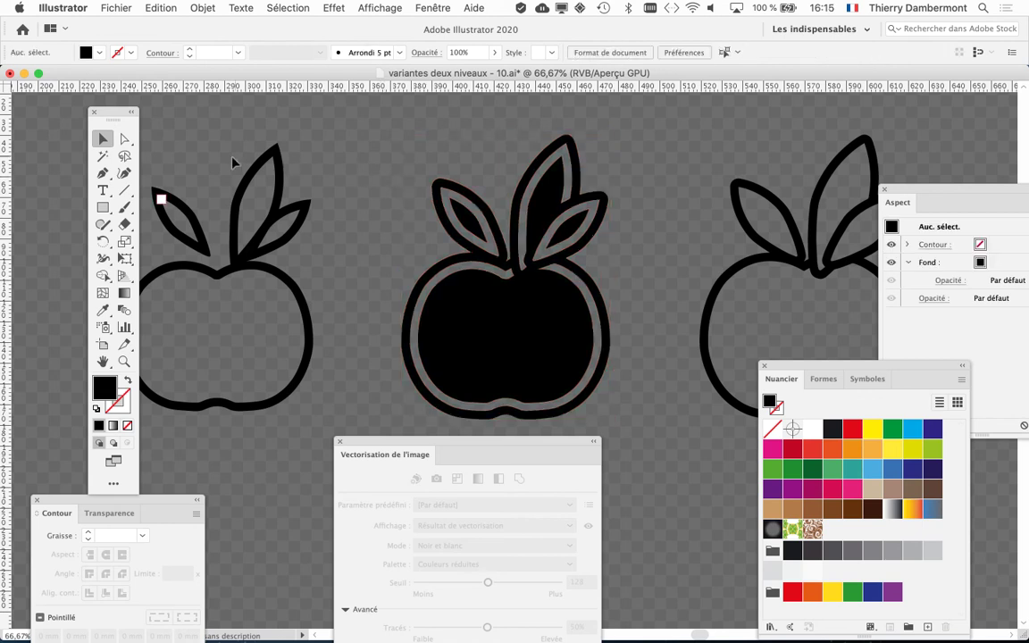
left_click(479, 295)
left_click(125, 138)
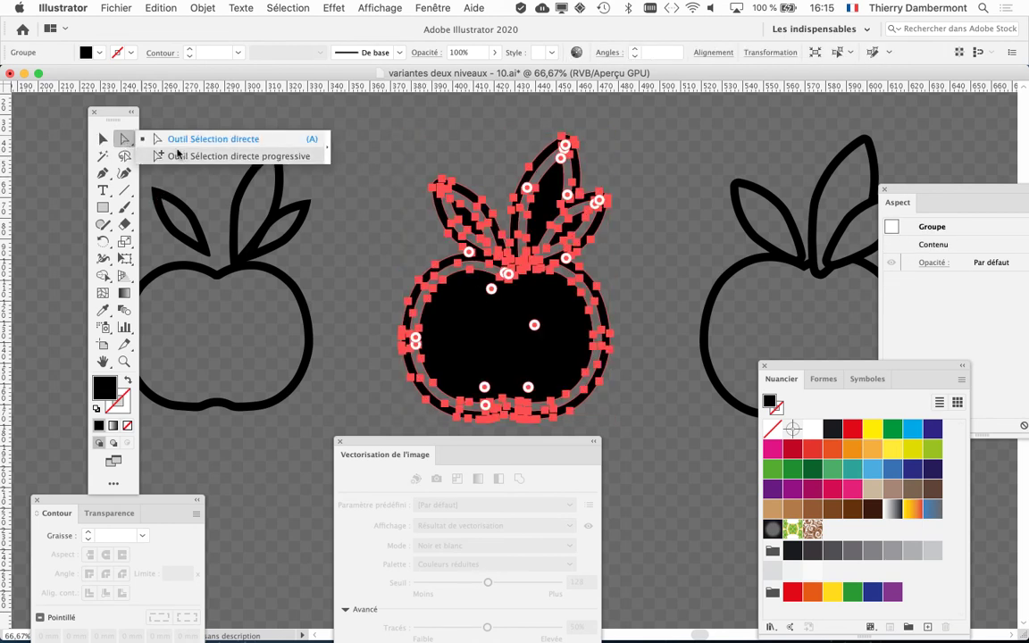
left_click(638, 362)
- Move the swatches panel aside and inspect the apple's outer and inner paths, then deselect
left_click_drag(808, 366, 688, 191)
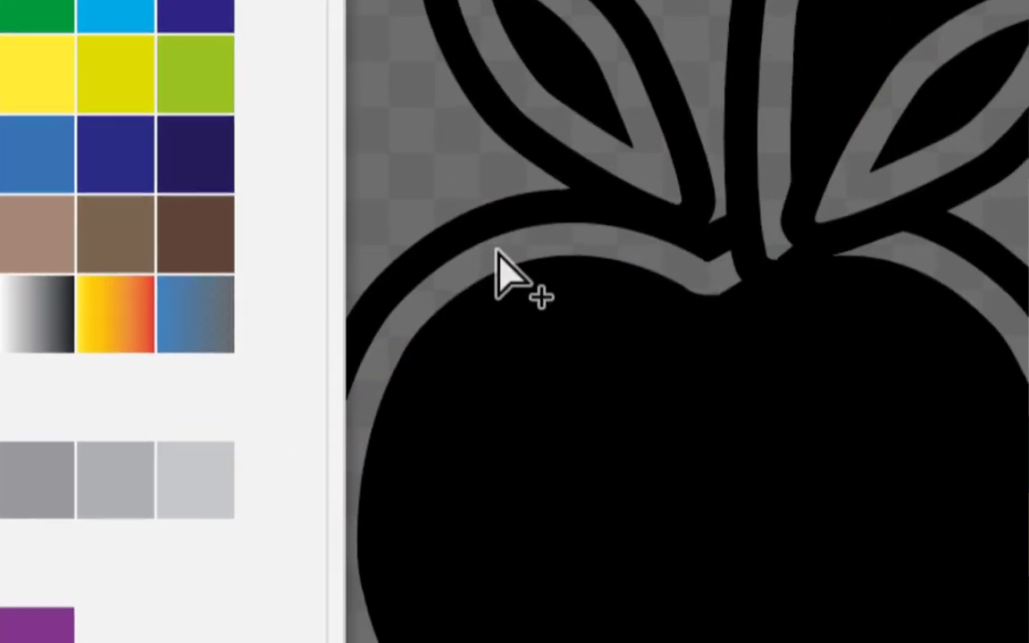
left_click(496, 268)
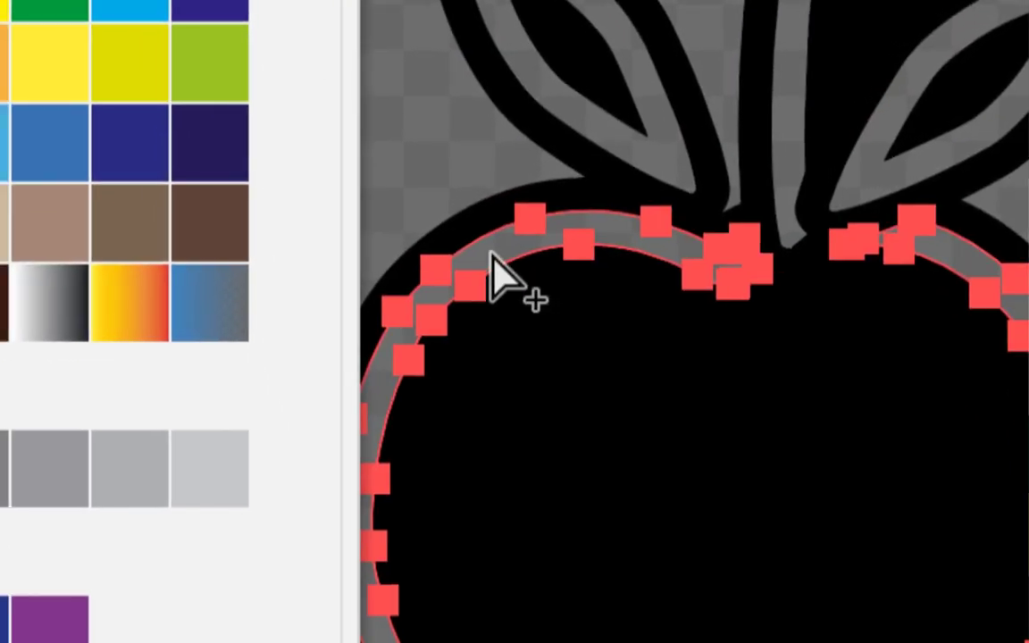
left_click(496, 267)
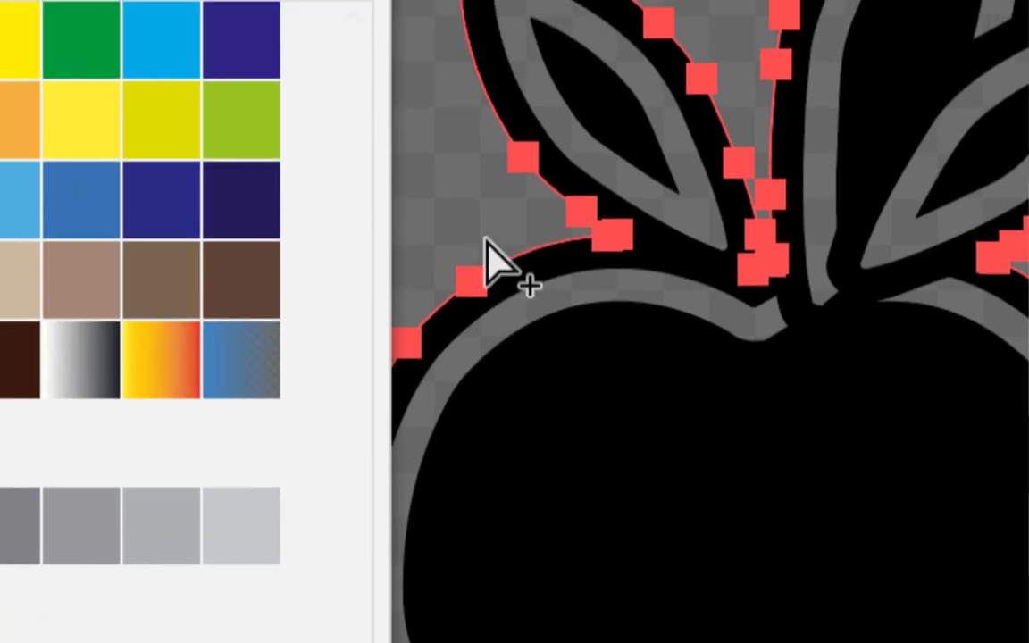
left_click(483, 241)
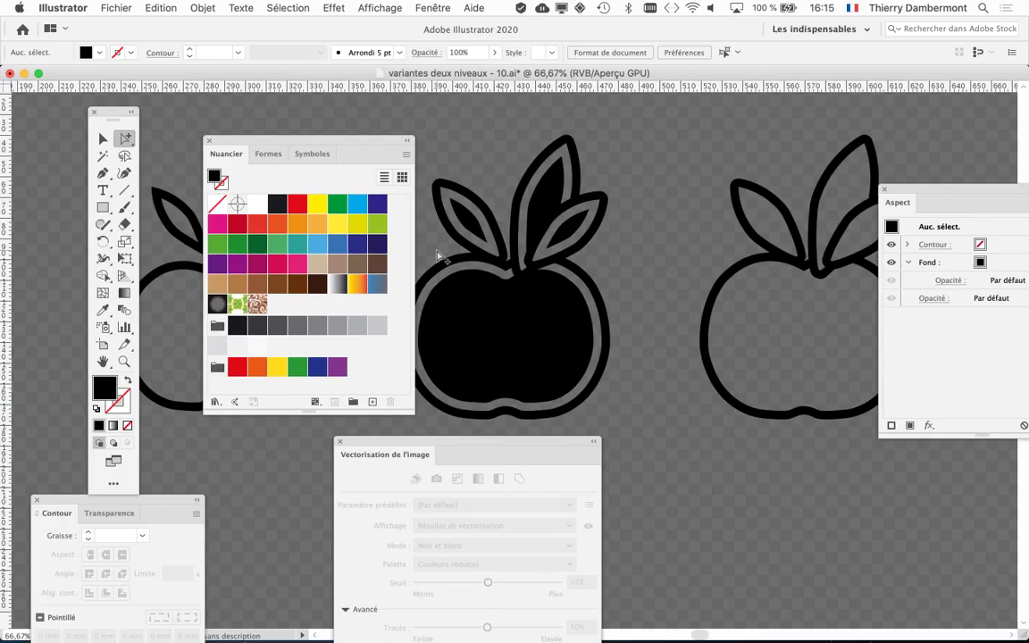
- Centre the outlined apple in view and select the traced artwork holding both apples
left_click_drag(371, 145, 307, 130)
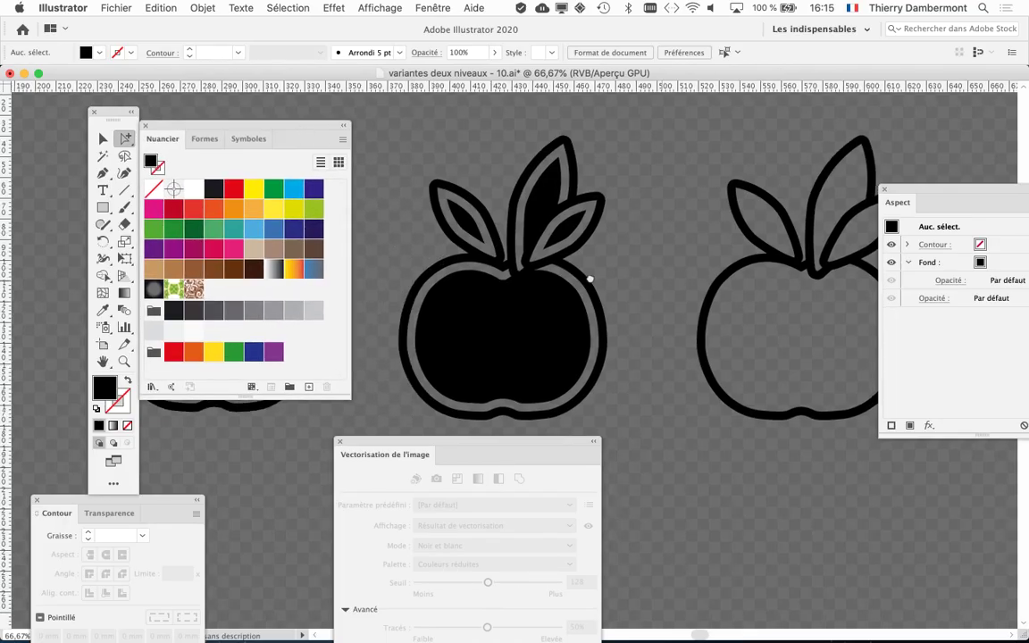
left_click_drag(664, 278, 416, 245)
scroll(431, 259, "right", 3)
scroll(475, 390, "right", 3)
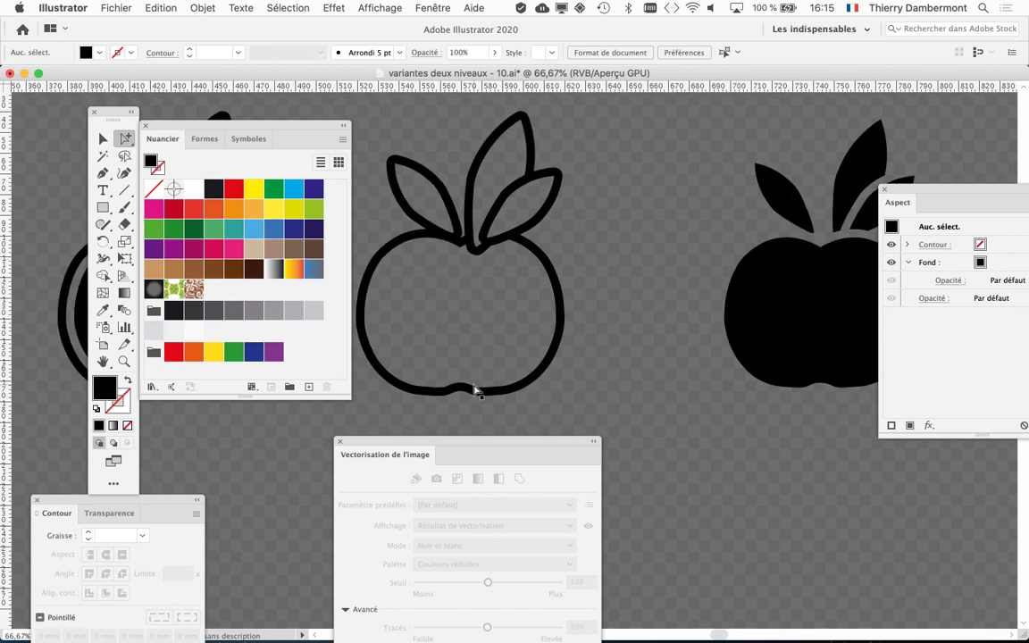
scroll(474, 390, "down", 1, "alt")
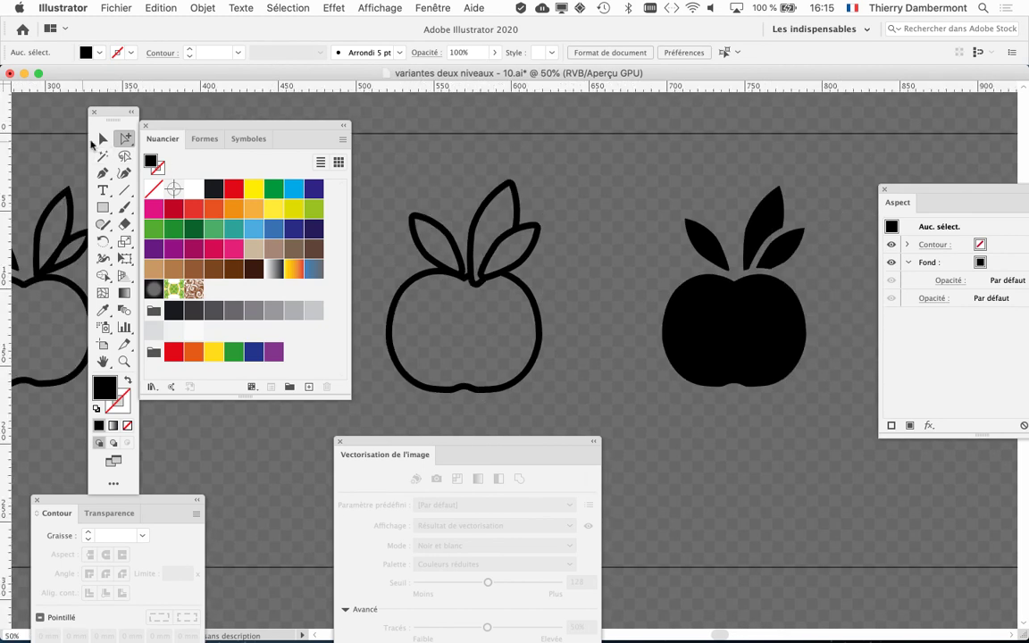
left_click(711, 287)
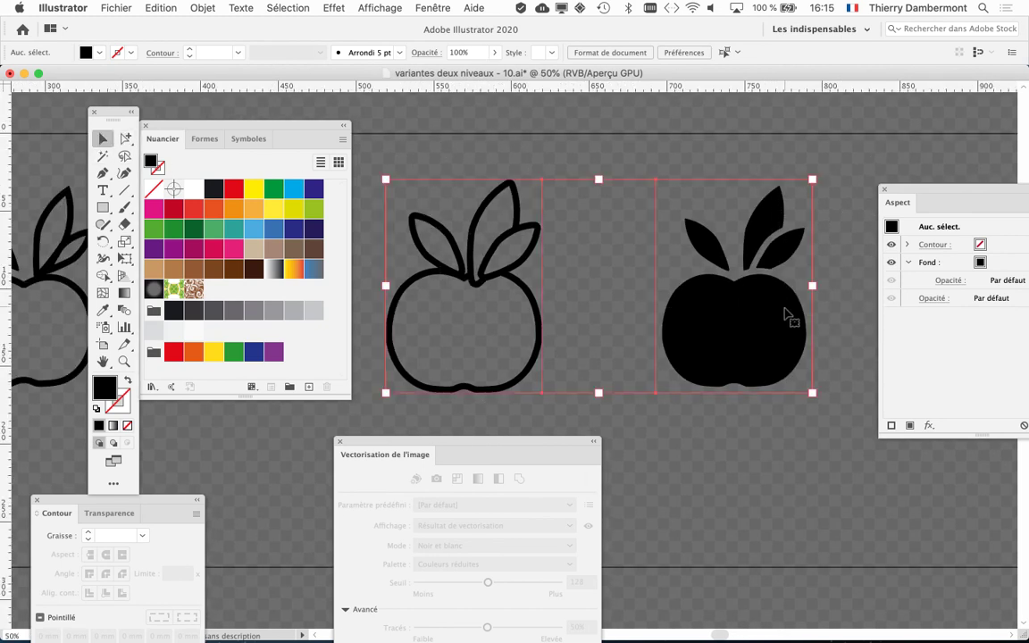
left_click(198, 8)
mouse_move(253, 420)
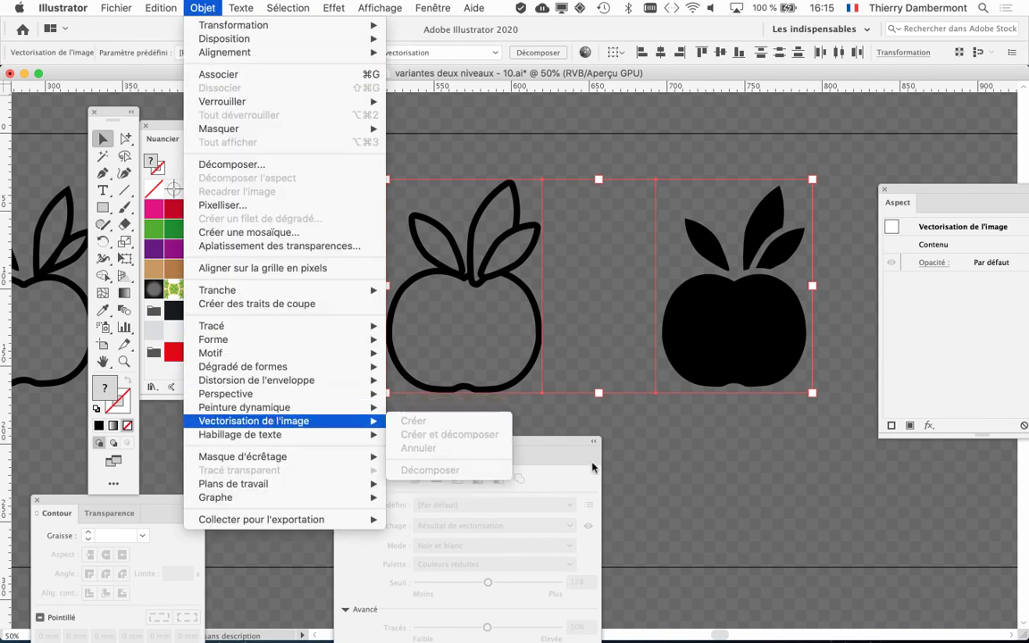
left_click(623, 393)
- Expand the left outlined apple's trace with Objet > Vectorisation de l'image > Décomposer
left_click(470, 310)
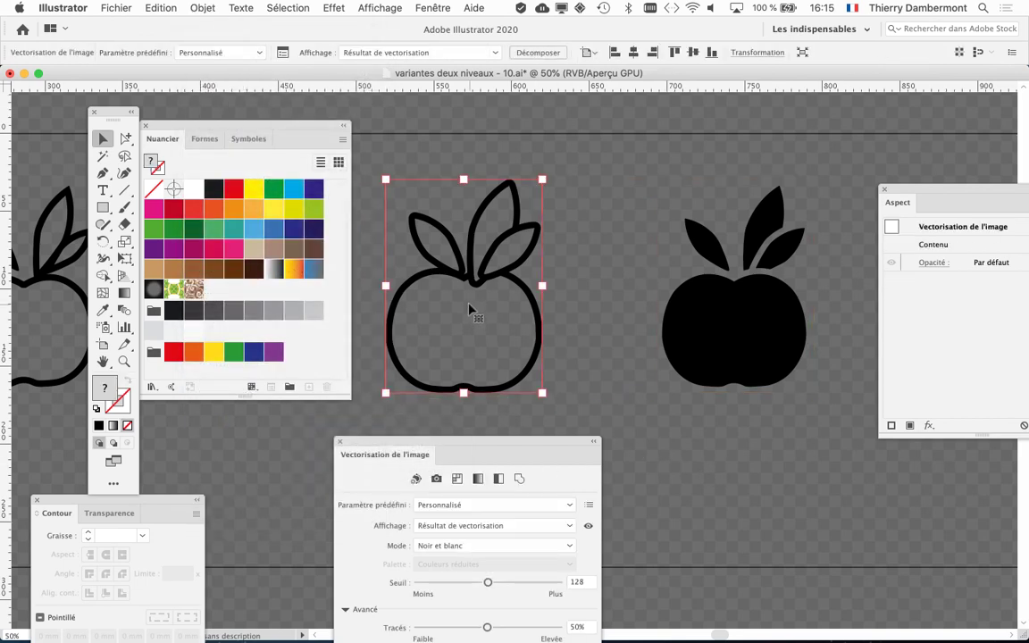
left_click(193, 8)
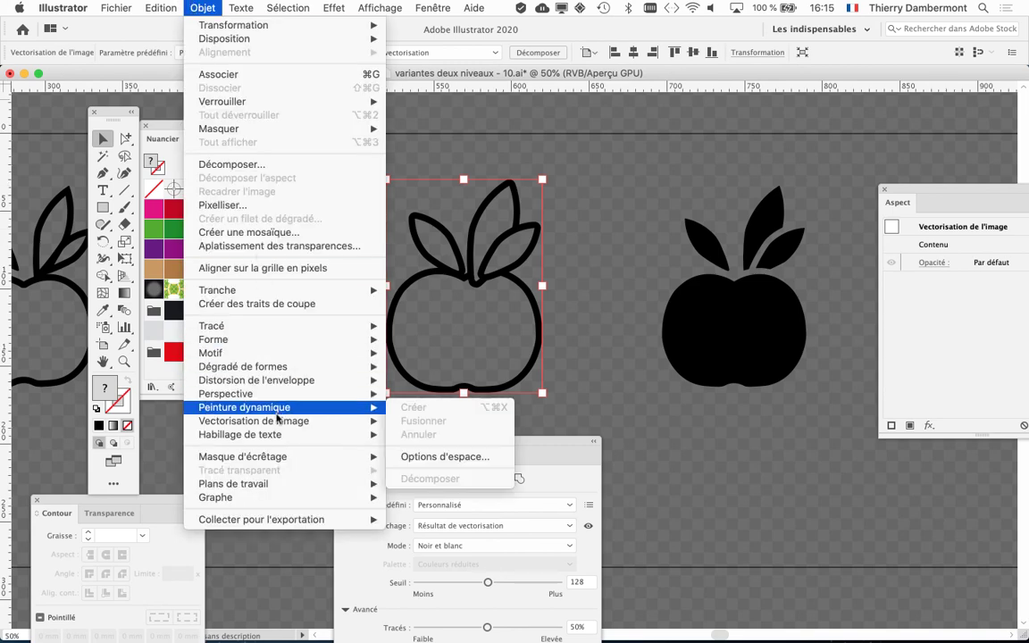
left_click(460, 470)
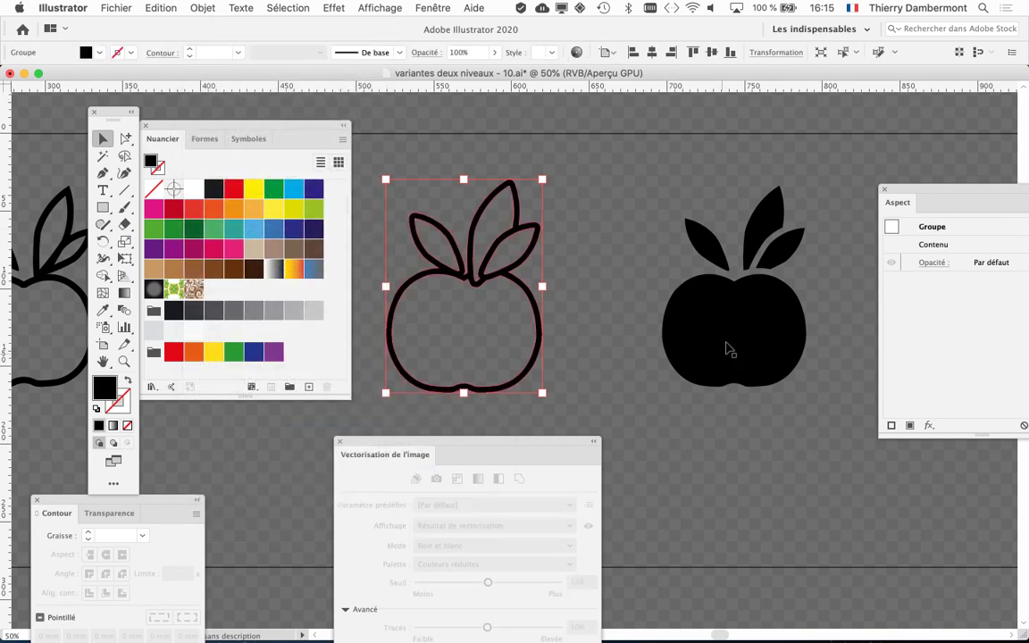
- Expand the solid black apple's trace into a group, then deselect and scroll down
left_click(730, 337)
left_click(203, 8)
mouse_move(253, 421)
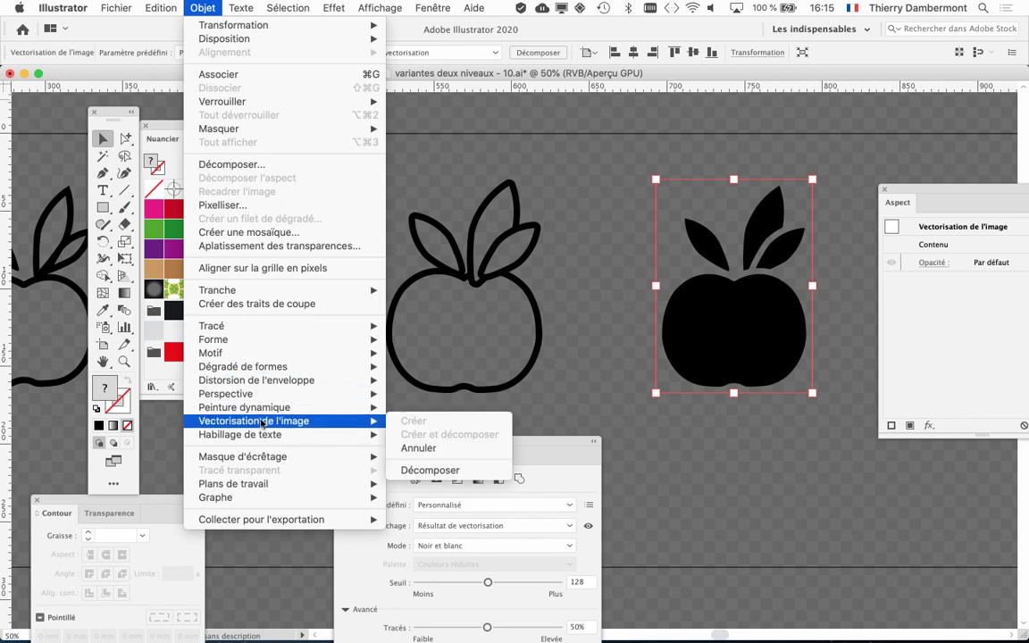
left_click(443, 470)
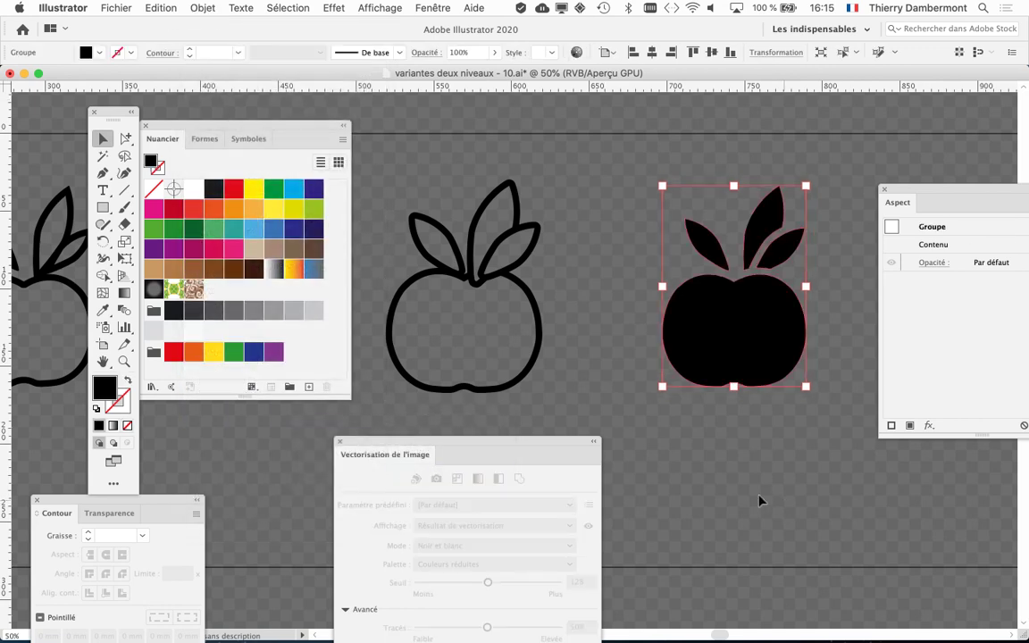
left_click(675, 455)
scroll(671, 449, "down", 2)
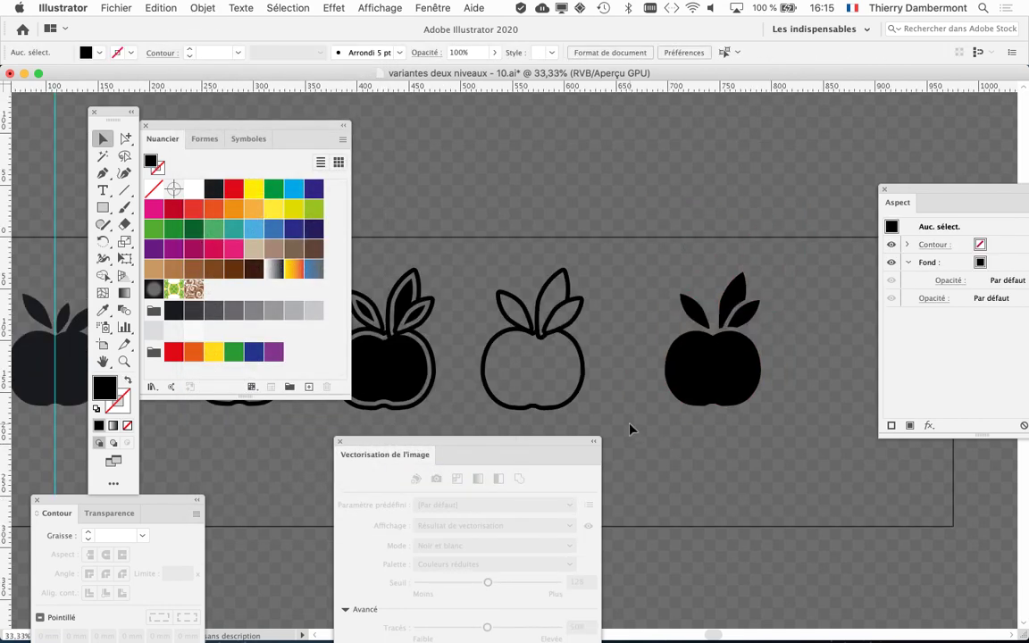